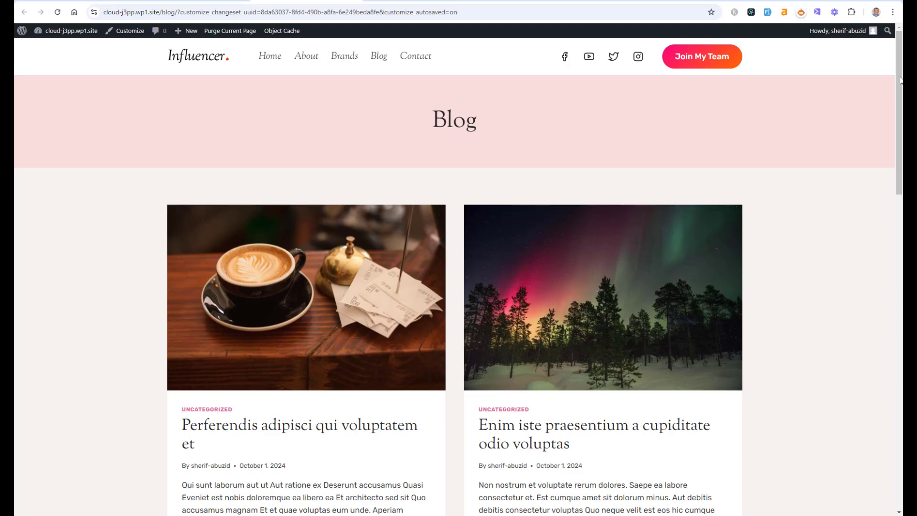
Step: Examine the existing sidebar sign-up form on the blog and a single blog post
mouse_move(900, 82)
mouse_down()
mouse_move(899, 161)
mouse_move(900, 95)
mouse_up()
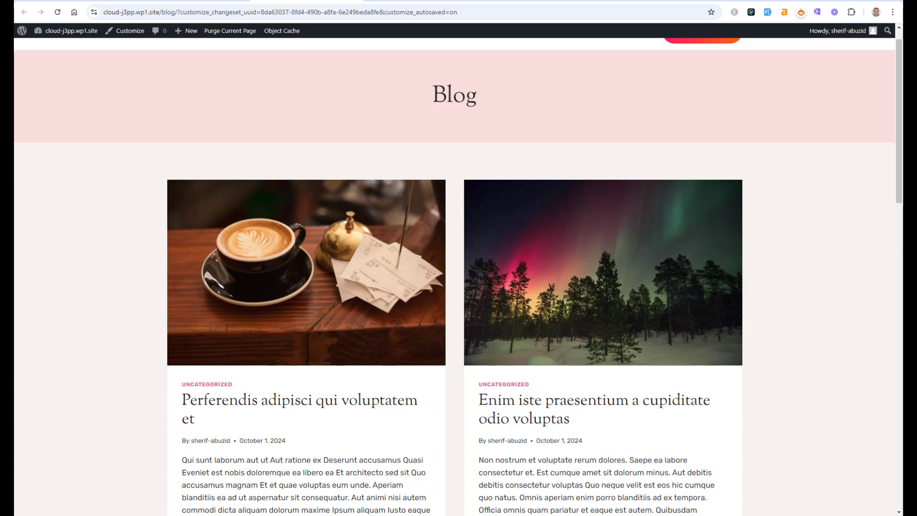
click(416, 1)
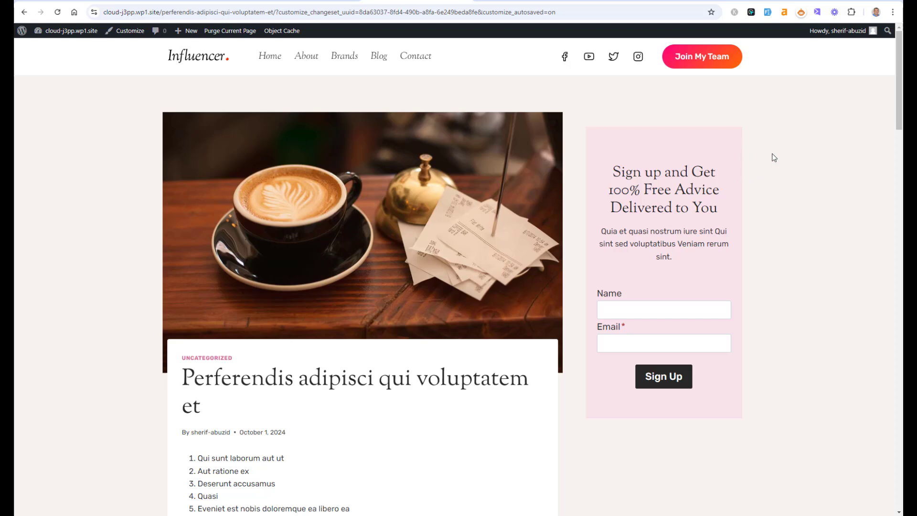
drag(749, 184, 771, 181)
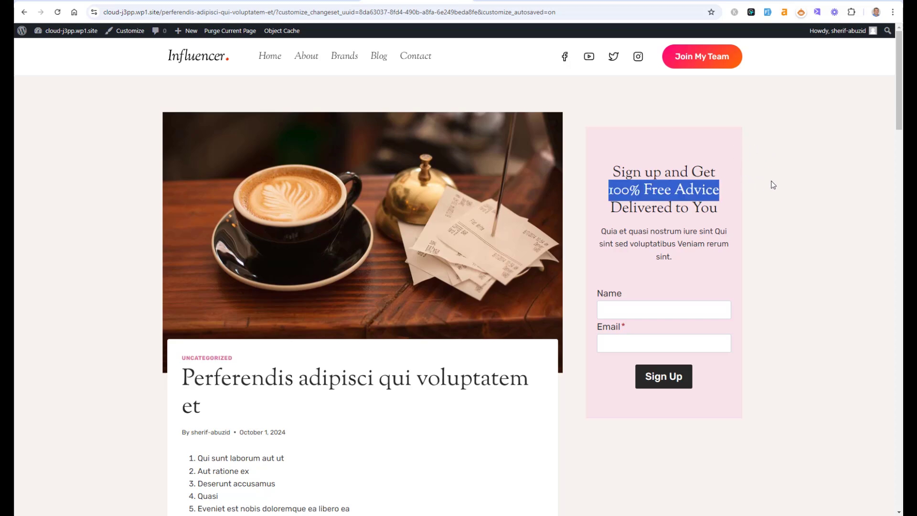
click(771, 181)
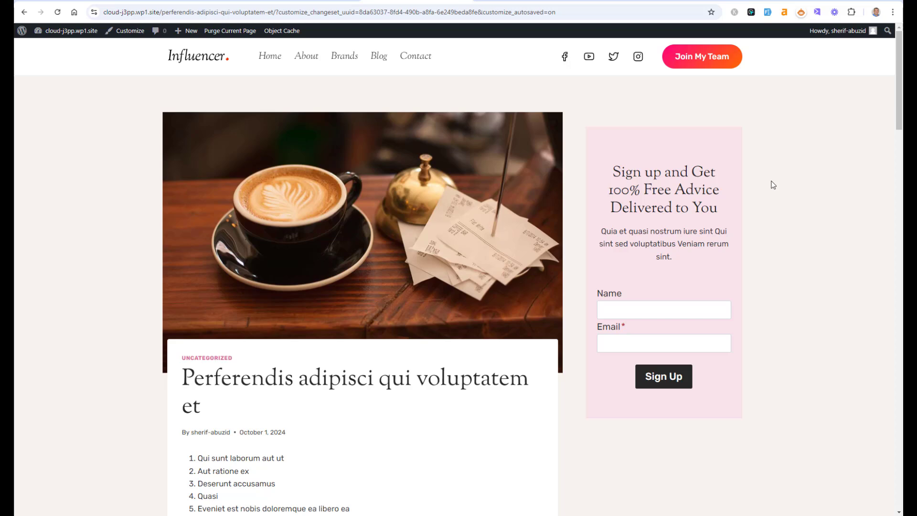
scroll(895, 131, down, 6)
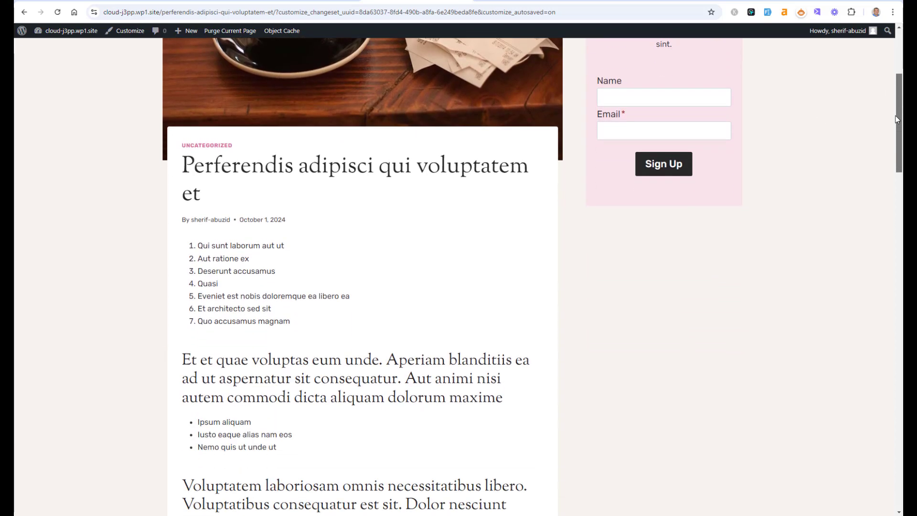
scroll(894, 131, down, 4)
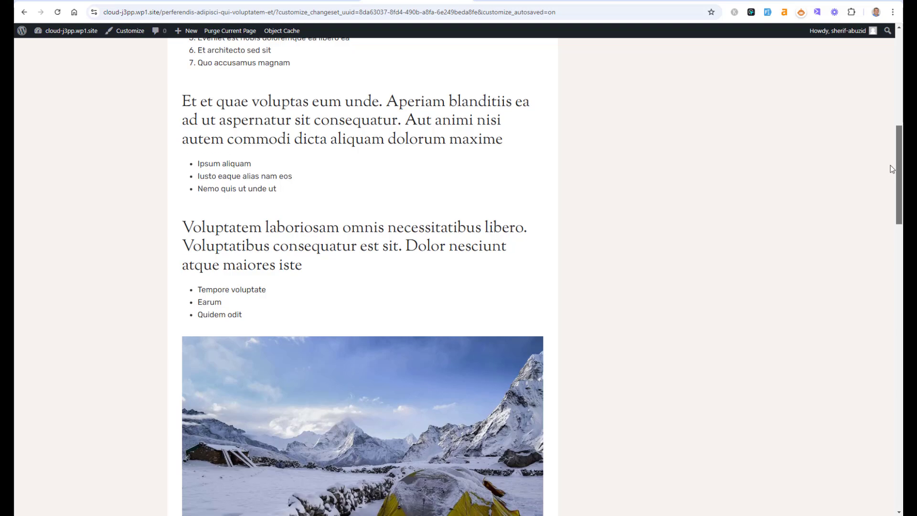
scroll(891, 169, down, 2)
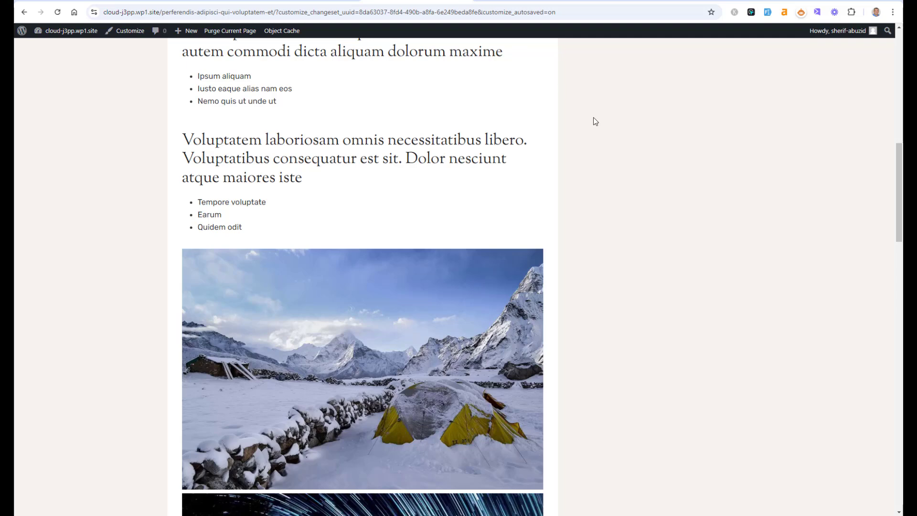
drag(899, 164, 881, 291)
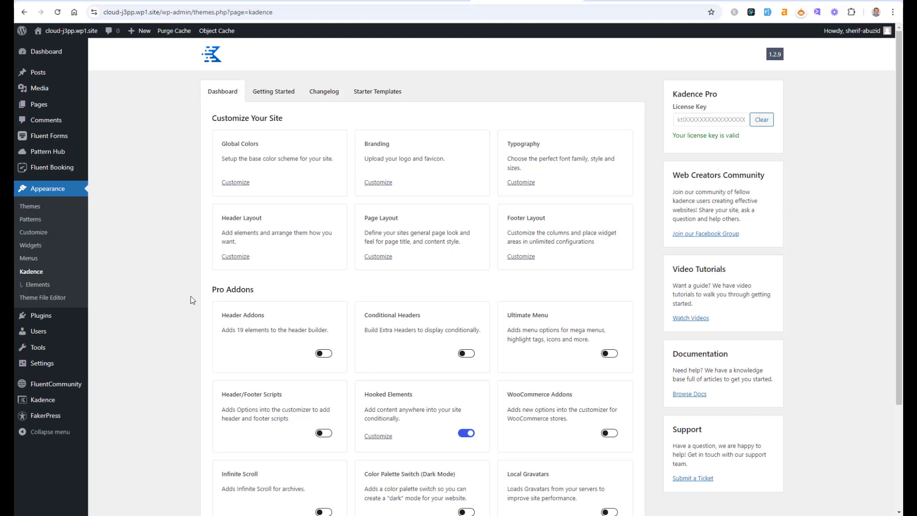
Step: Open the Kadence Elements list and switch both Optin – Sidebar elements to draft
drag(898, 130, 897, 192)
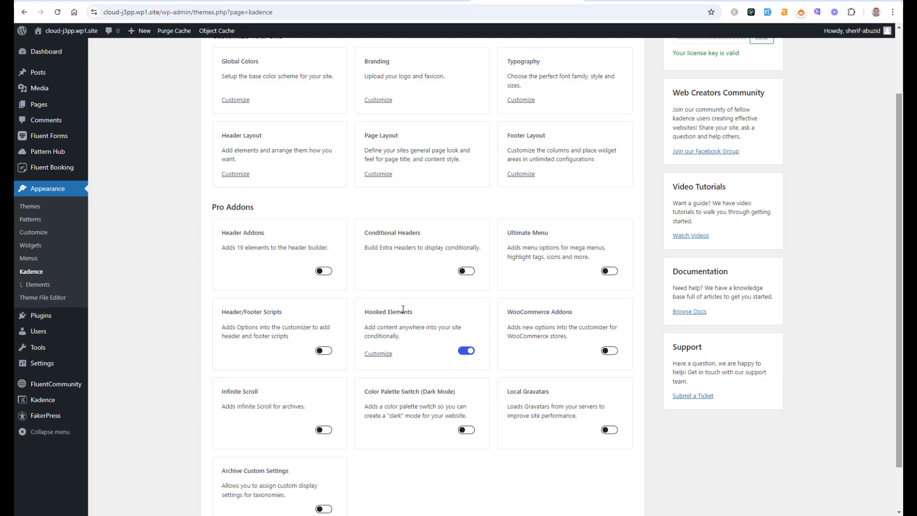
triple_click(226, 211)
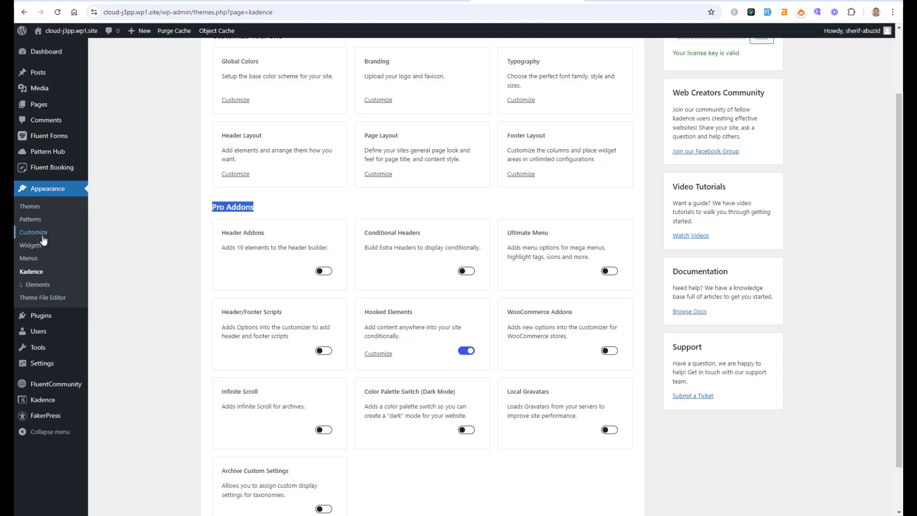
click(37, 286)
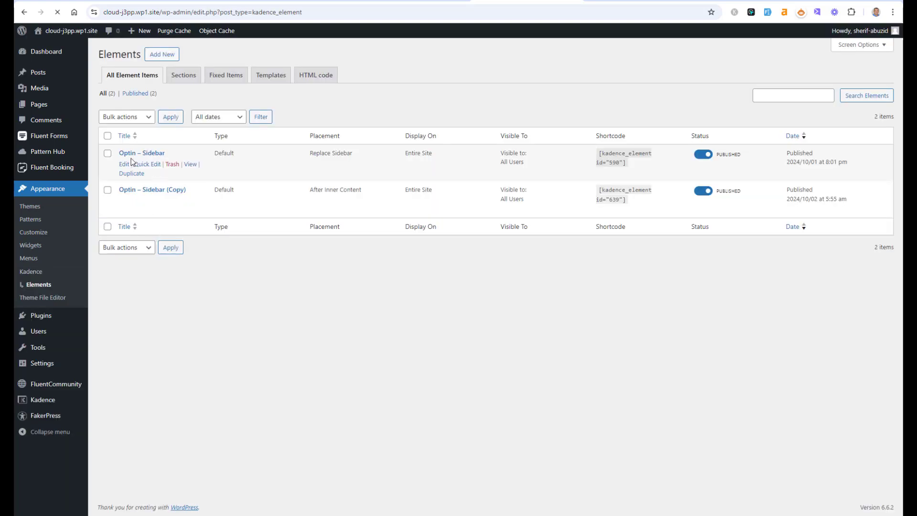
click(703, 153)
click(702, 190)
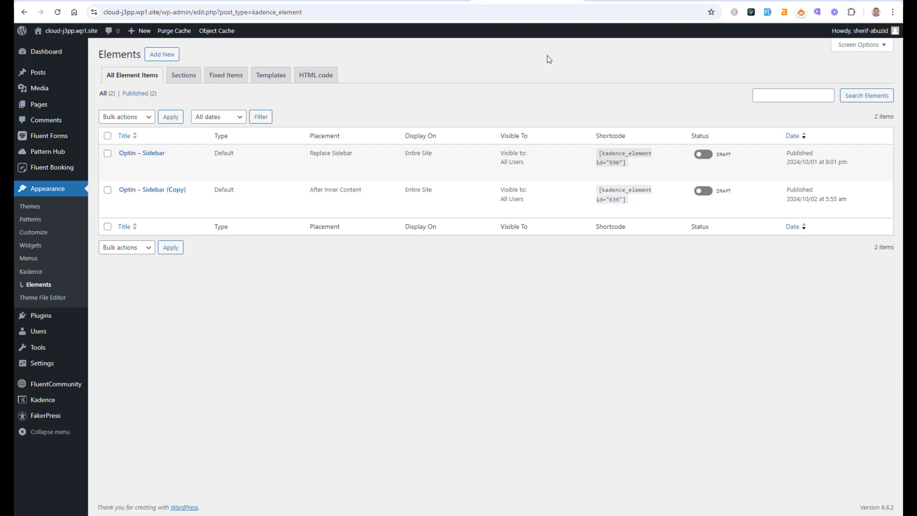
Step: Add a new Content Section element titled New Footer Opt-in Section
click(161, 54)
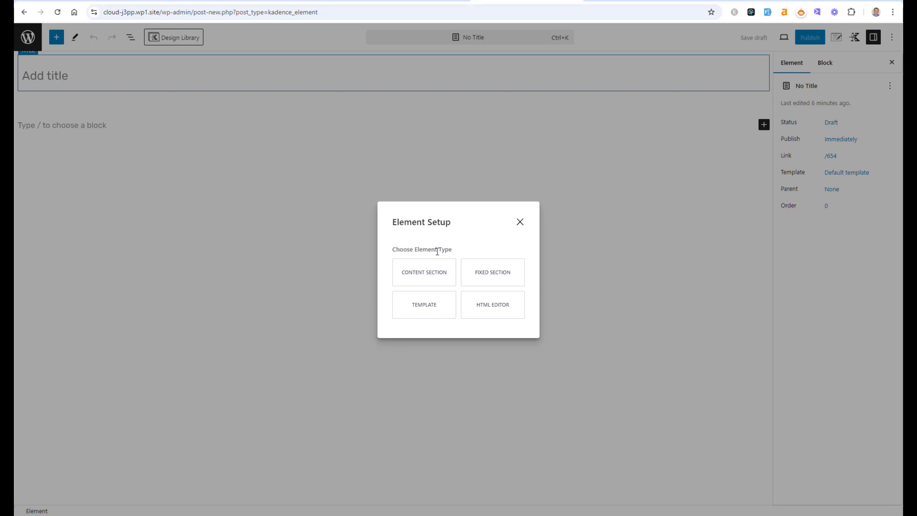
click(430, 276)
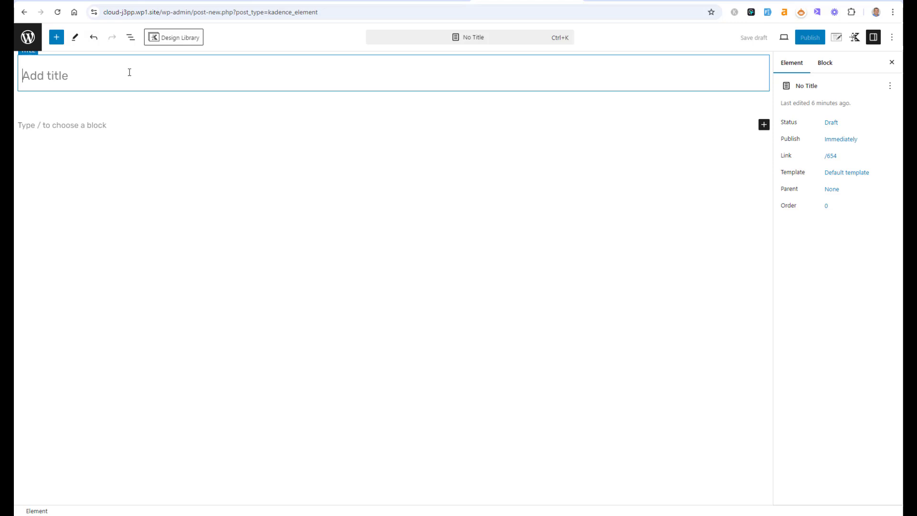
text(nEW)
key(BackSpace)
key(BackSpace)
key(BackSpace)
text(N)
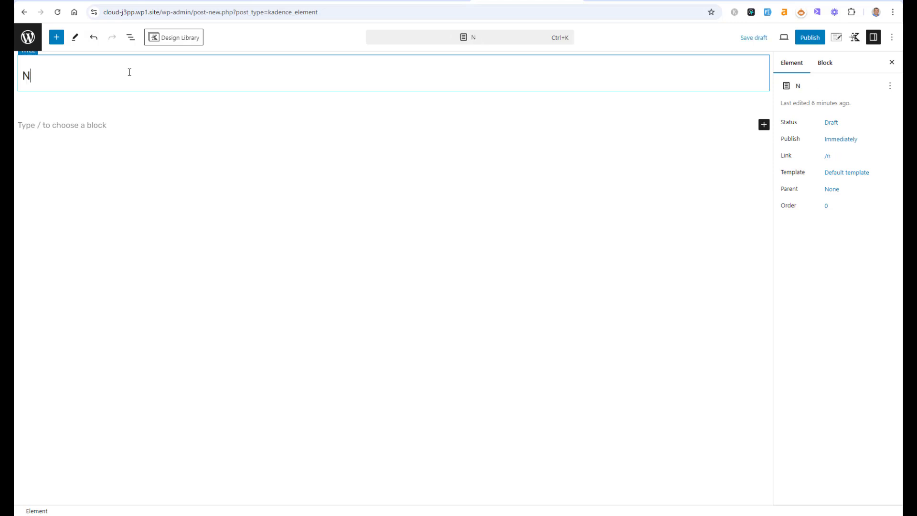
text(ew Footer Op)
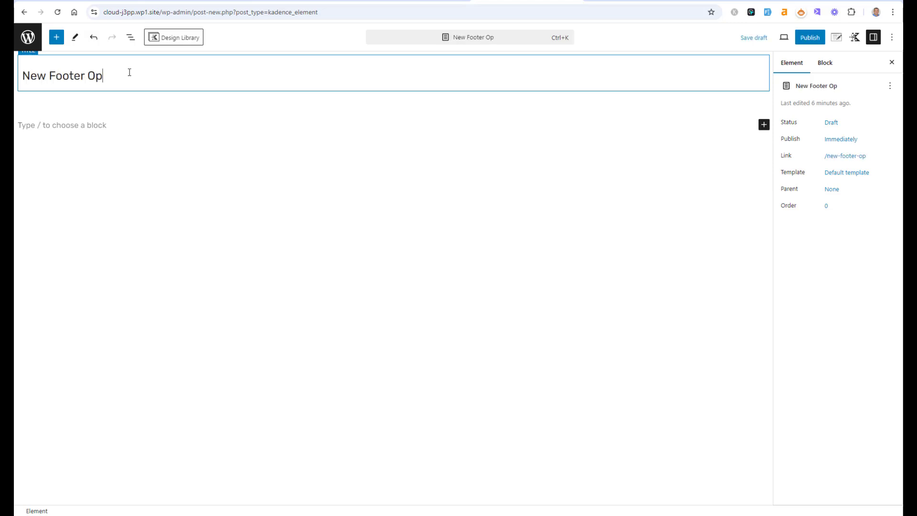
text(tin Section)
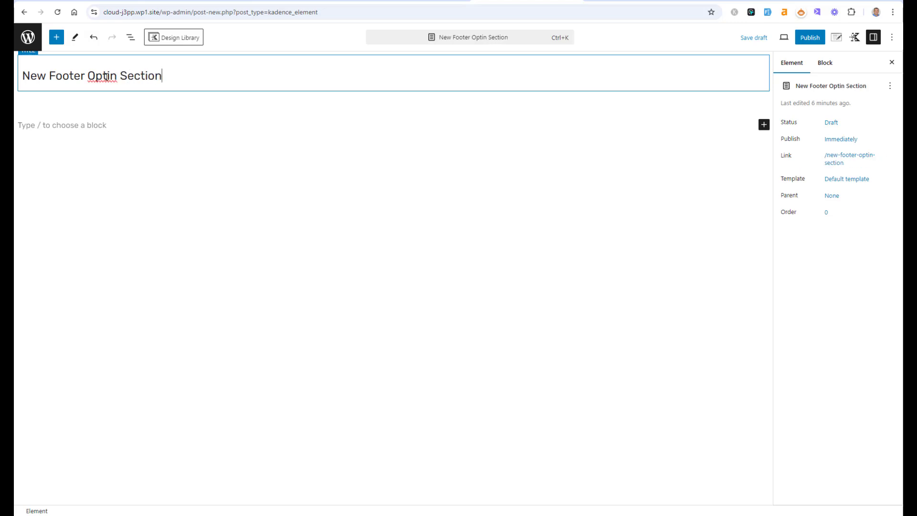
click(108, 77)
text(-)
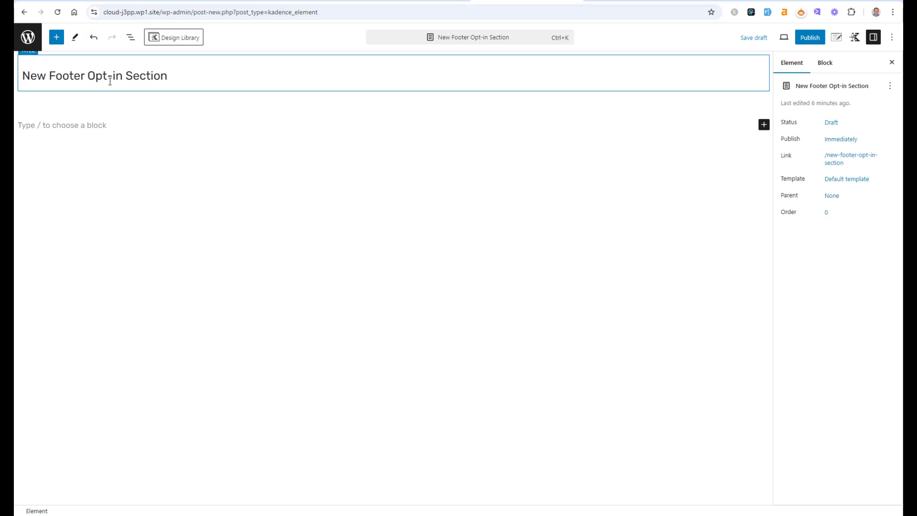
click(103, 123)
click(186, 45)
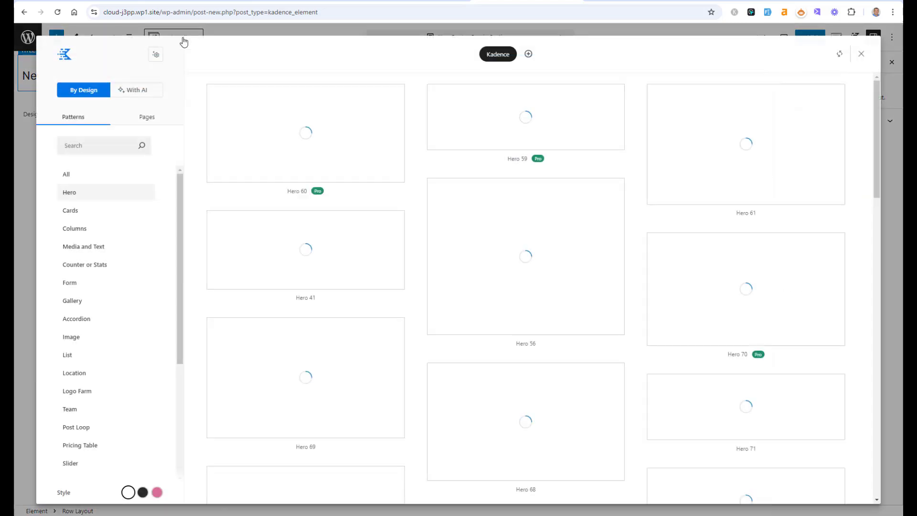
click(861, 57)
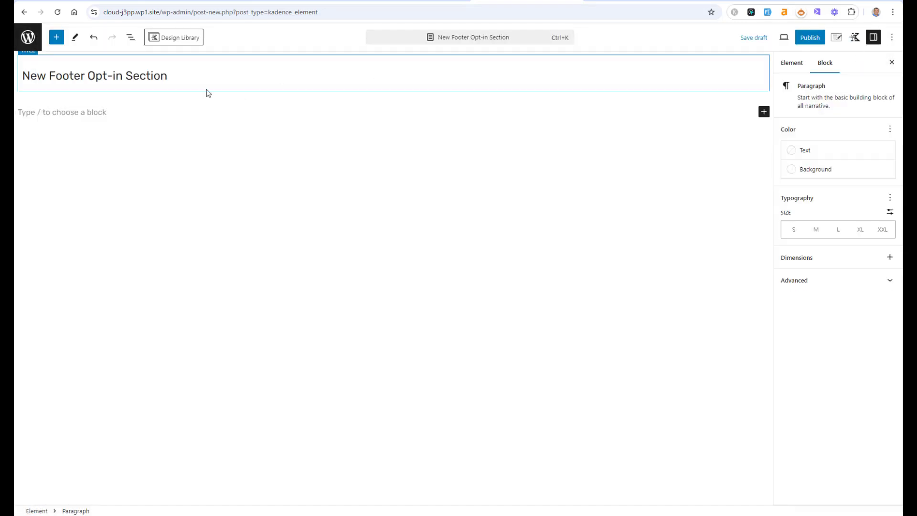
Step: Insert a Row Layout block with a single-column layout
click(57, 38)
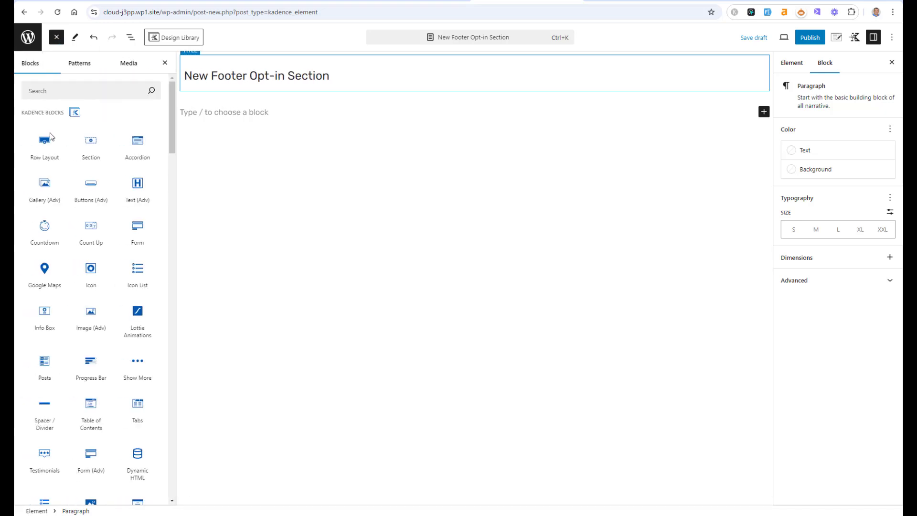
click(43, 149)
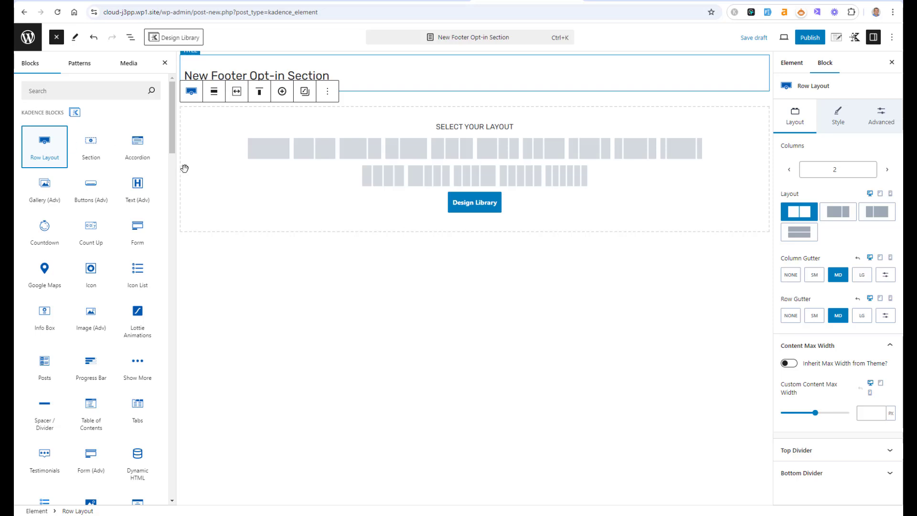
click(275, 152)
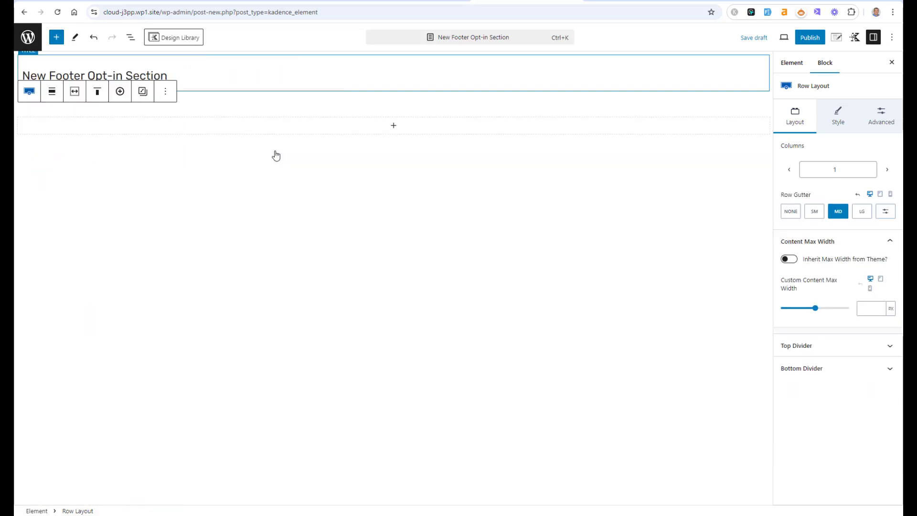
Step: Add a Text (Adv) heading reading Sign up now and get 100% Free Advice into Your Inbox
click(416, 133)
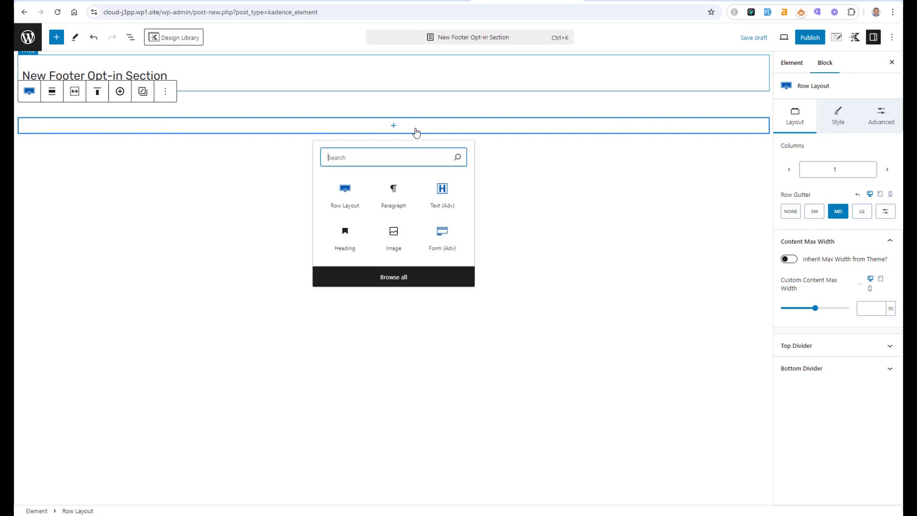
click(438, 196)
text(Sig)
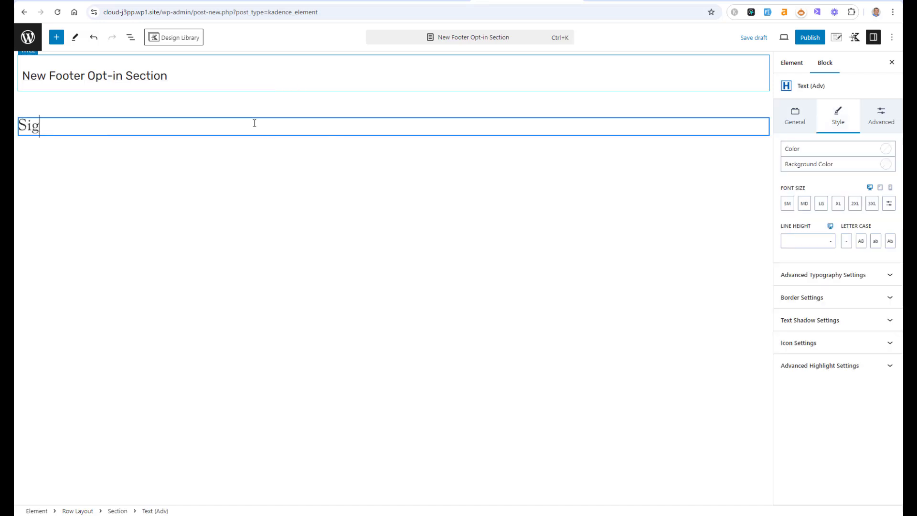
text(n up now and )
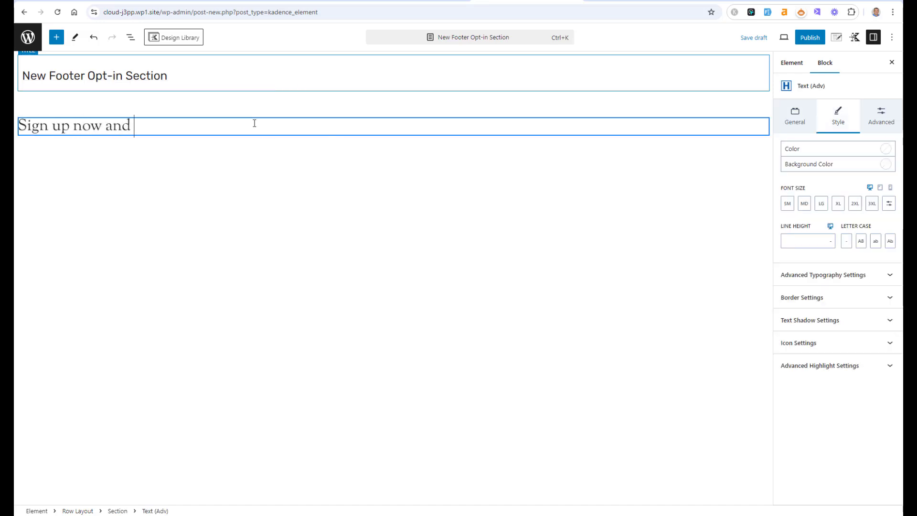
text(get r00%)
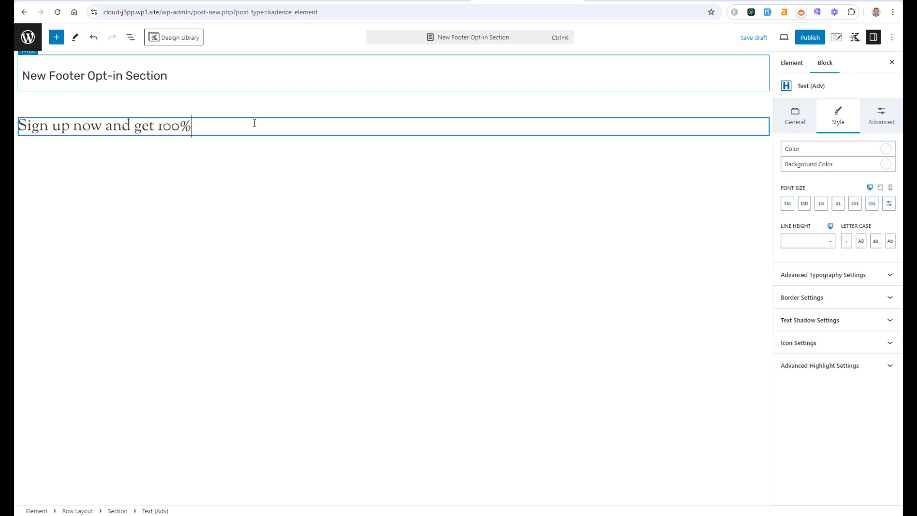
text( Free Advice into You)
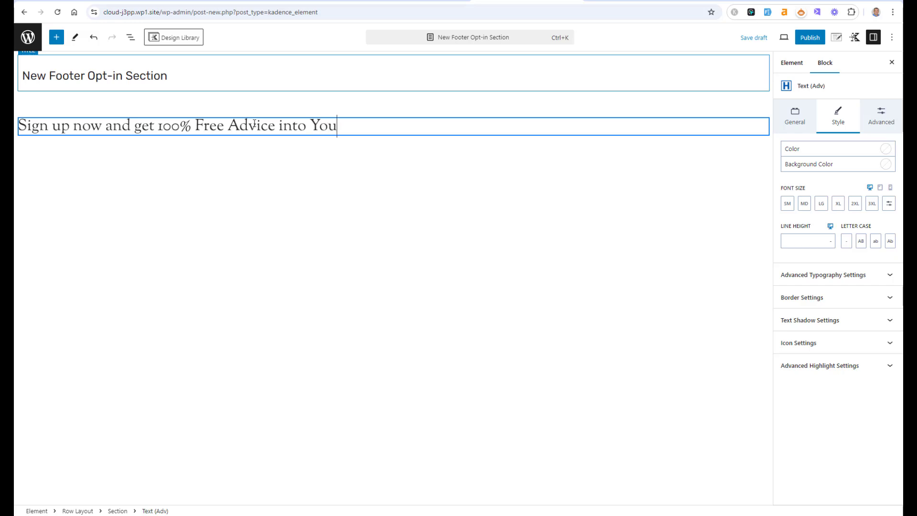
text(r Inbox)
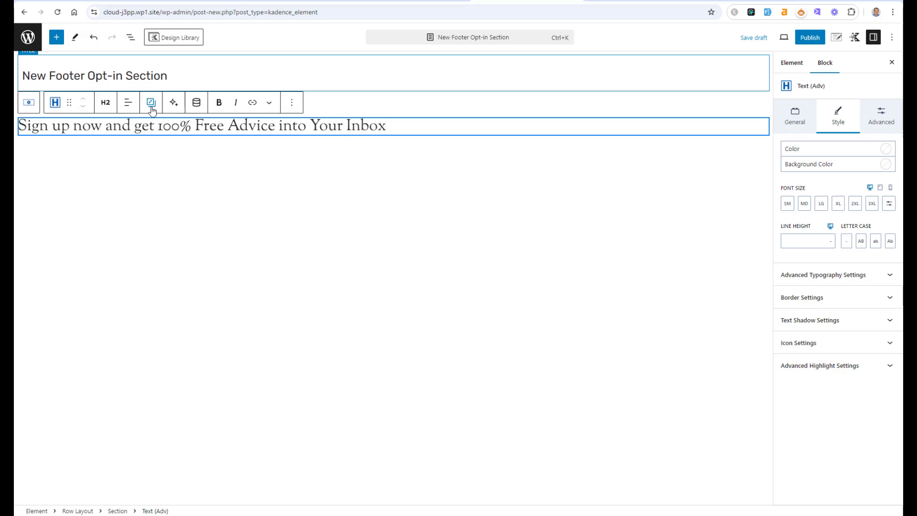
Step: Center-align the heading and duplicate the heading block
click(128, 103)
click(159, 148)
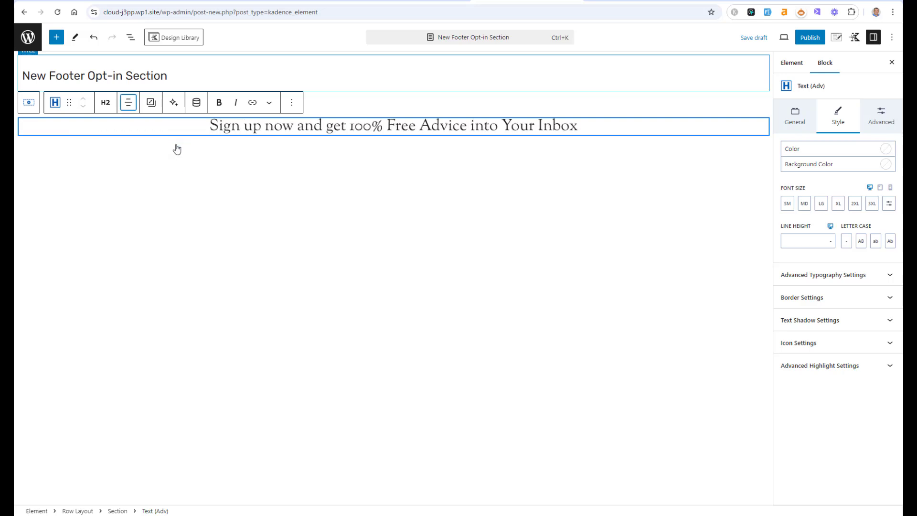
click(292, 102)
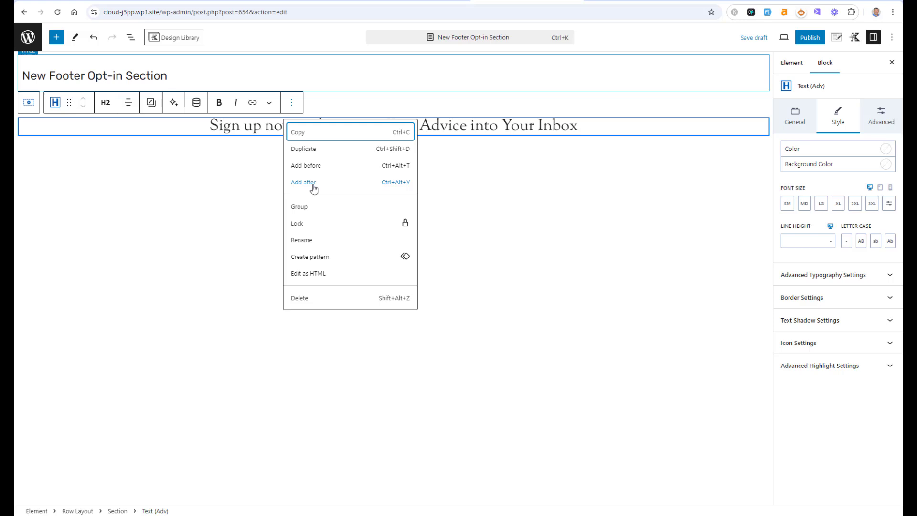
click(314, 149)
Step: Replace the duplicated heading's text with "You will get all the info for free!"
triple_click(331, 152)
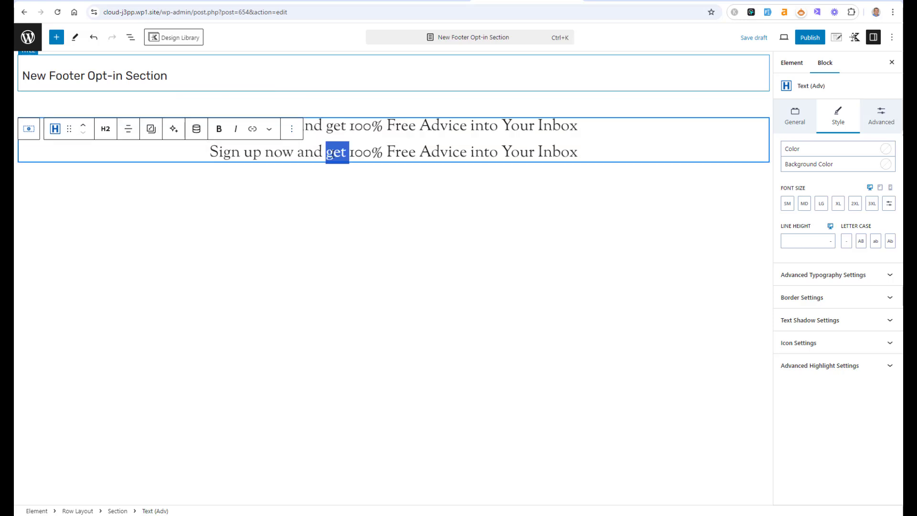
text(You wil)
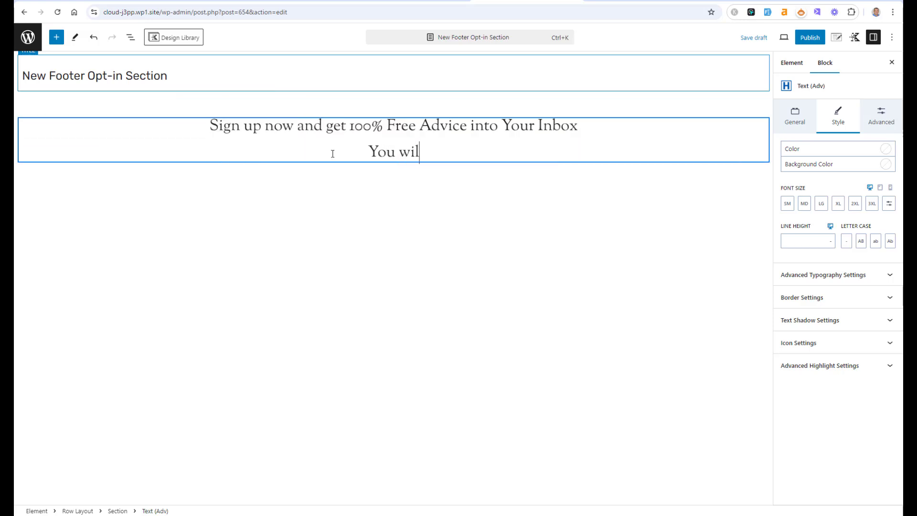
text(l get all t)
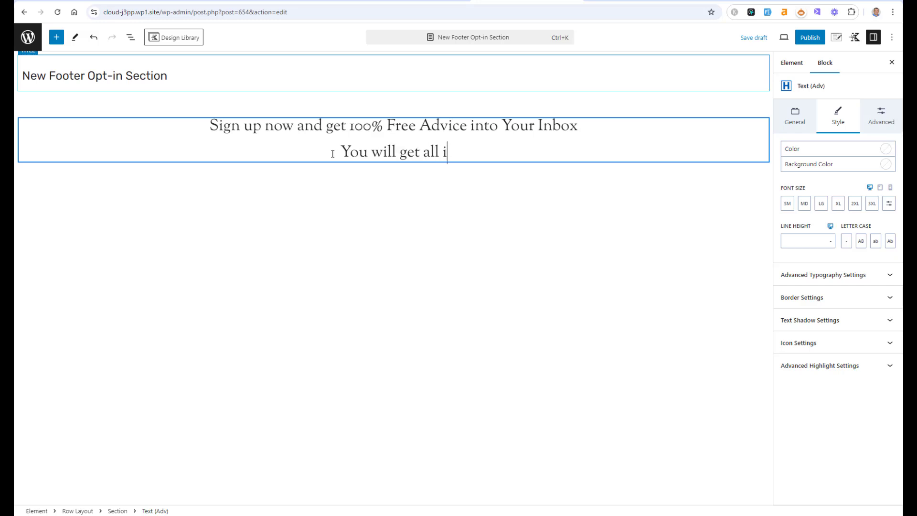
text(he info for)
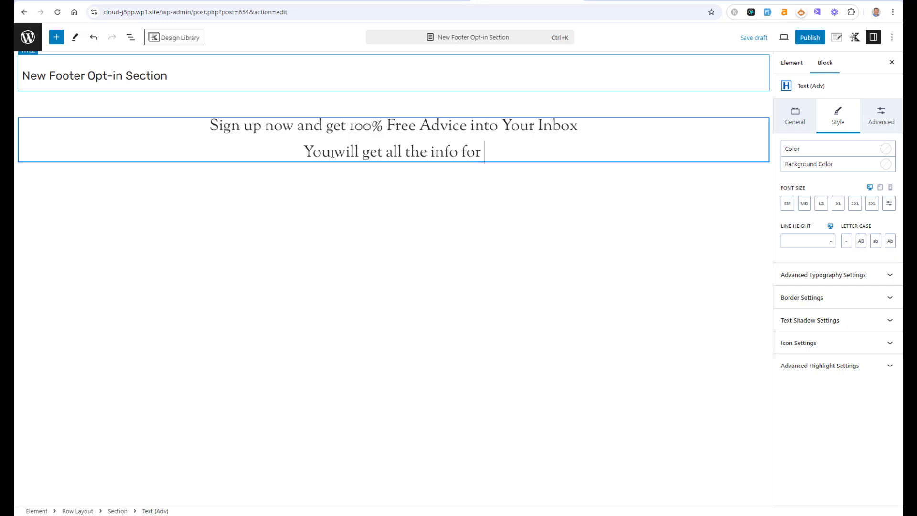
text(fre)
key(BackSpace)
text(ee)
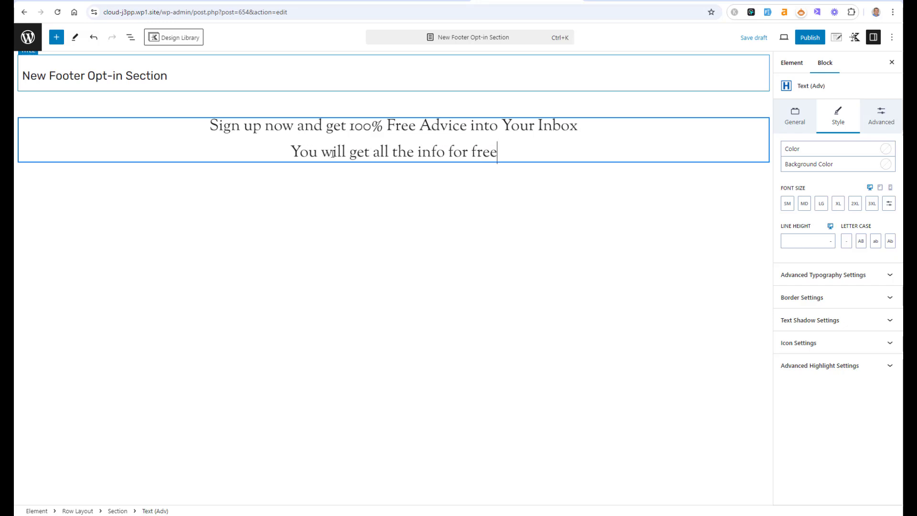
text(!)
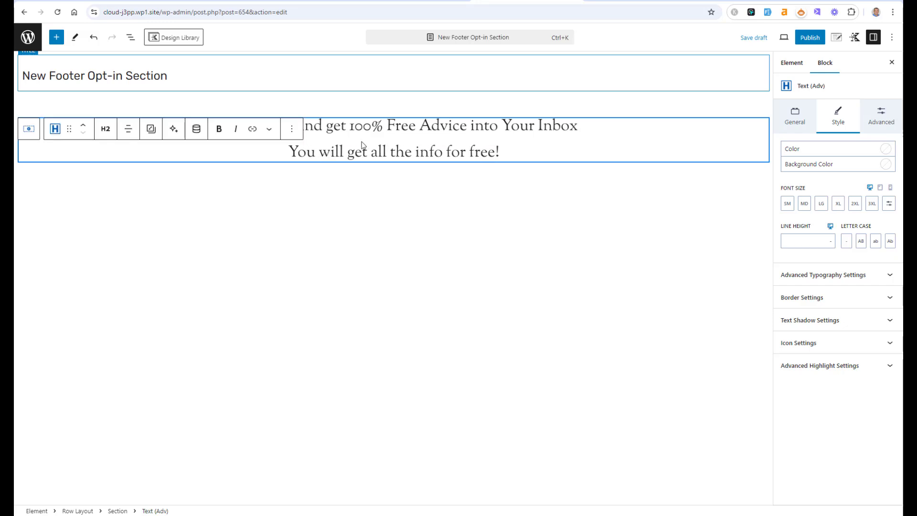
Step: Change the second heading's tag from H2 to paragraph
click(106, 129)
click(129, 275)
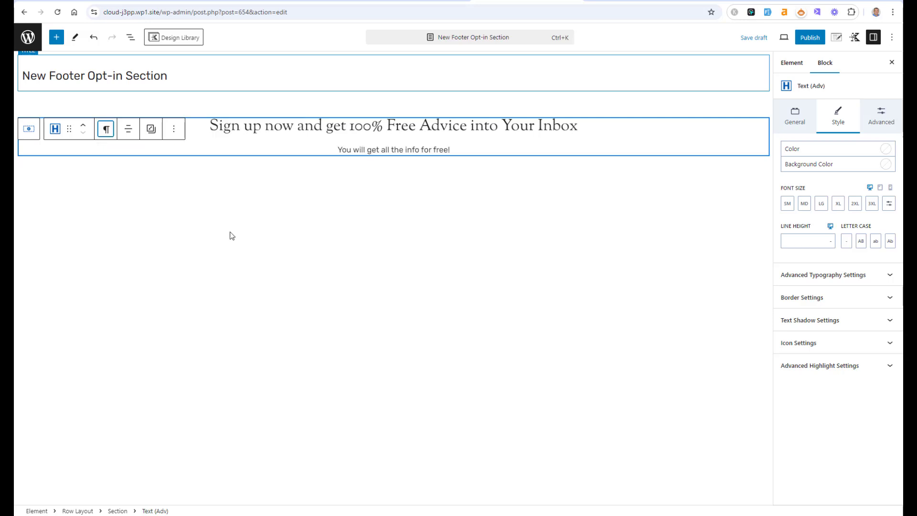
click(440, 128)
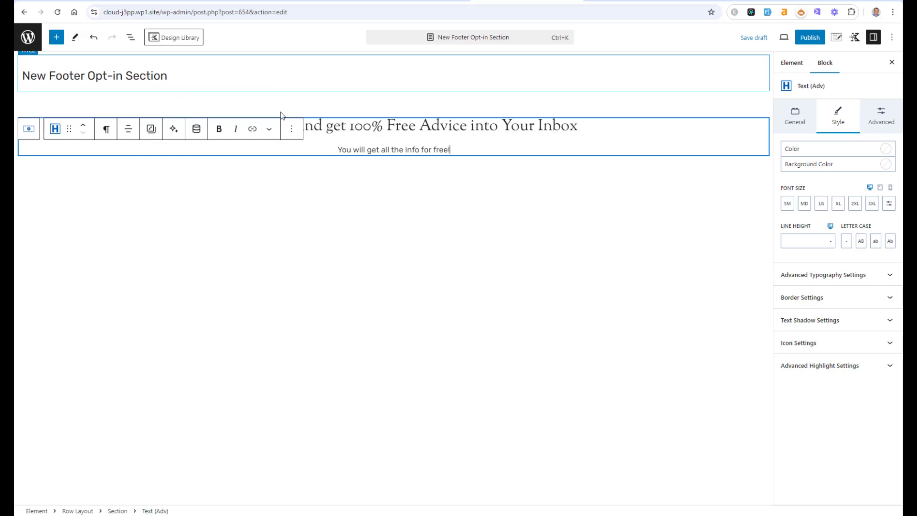
Step: Add a Form (Adv) block after the subheading and start creating a new form
click(292, 129)
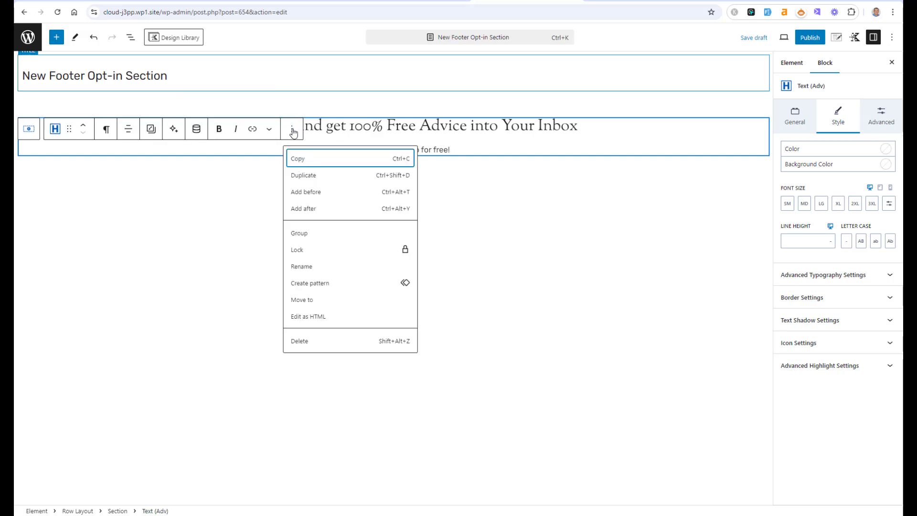
click(319, 209)
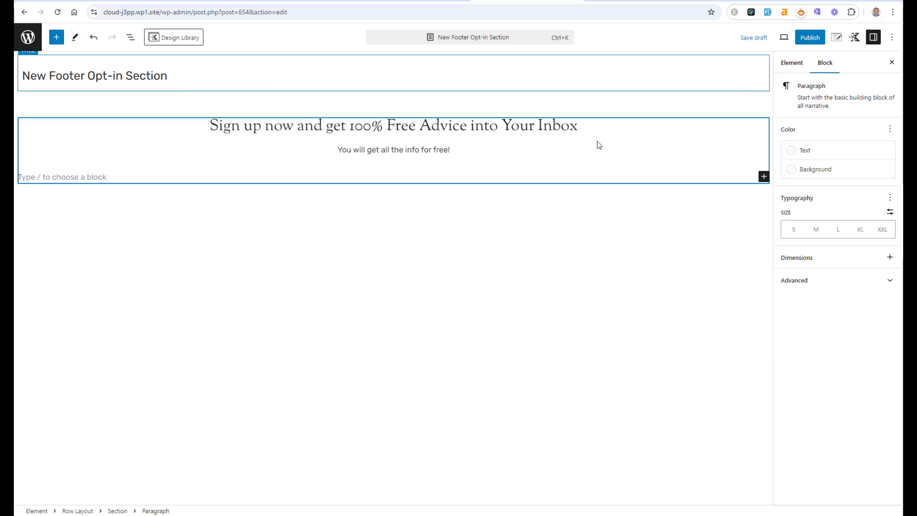
click(763, 177)
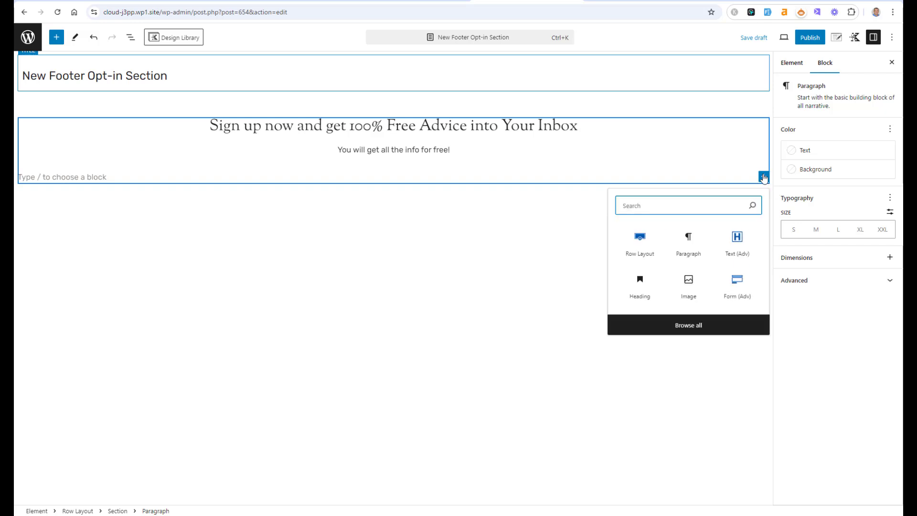
text(form)
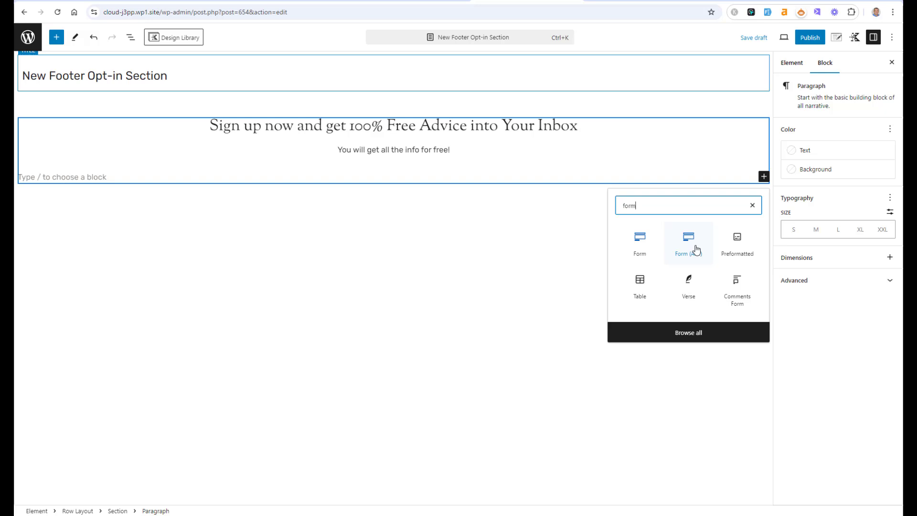
click(695, 248)
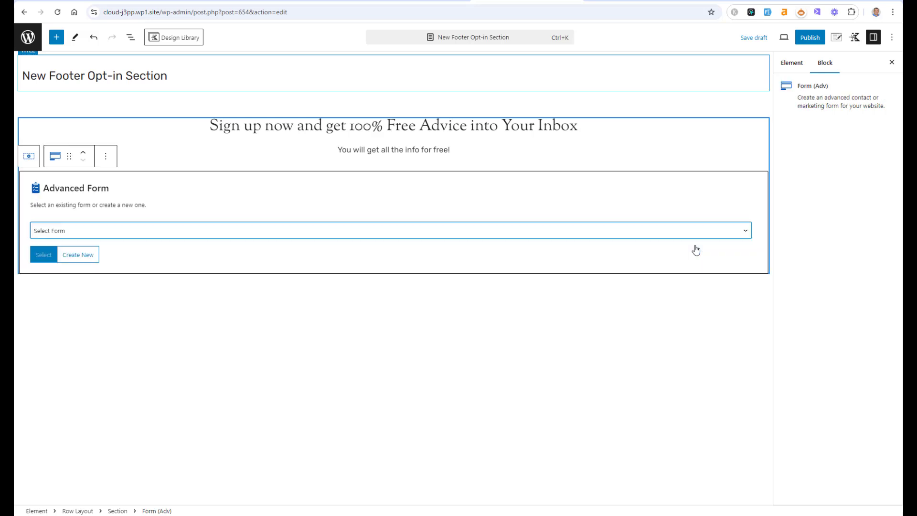
click(86, 255)
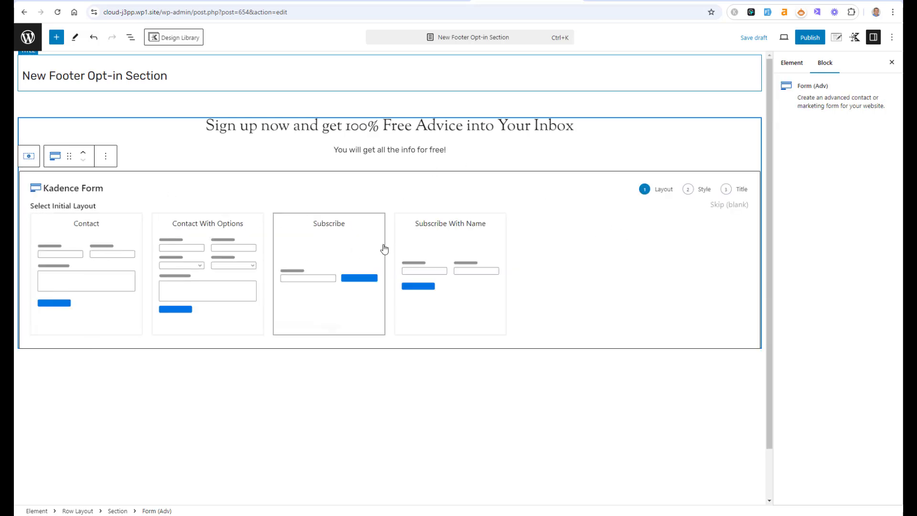
Step: Create the form with the Subscribe layout and Basic style, titled "Subscribe Form with email only"
mouse_move(454, 243)
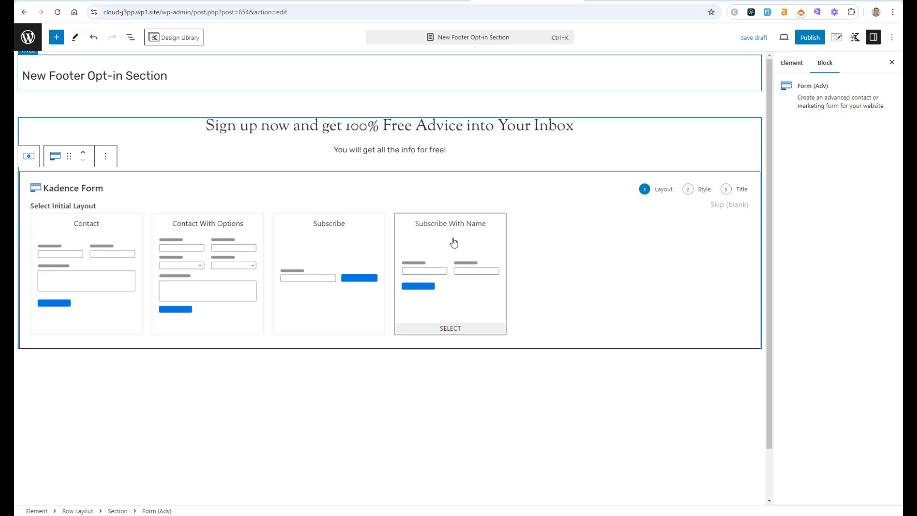
click(353, 246)
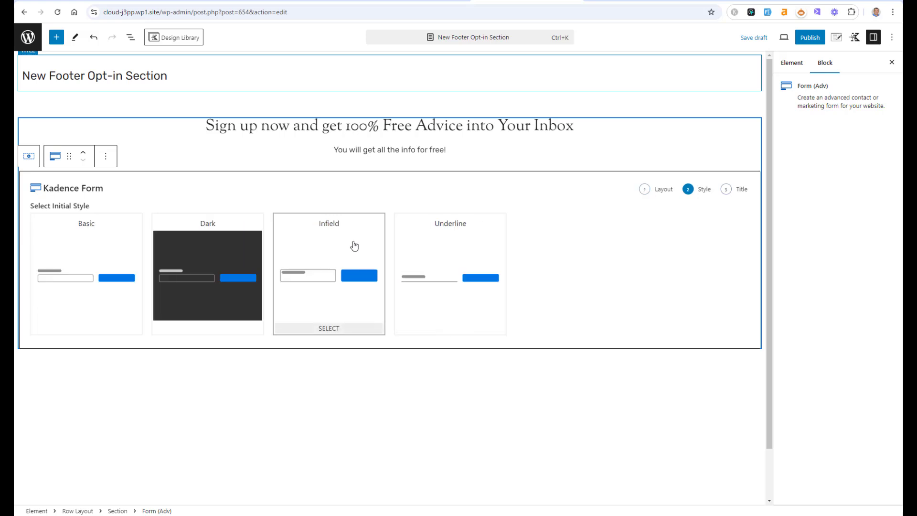
click(107, 246)
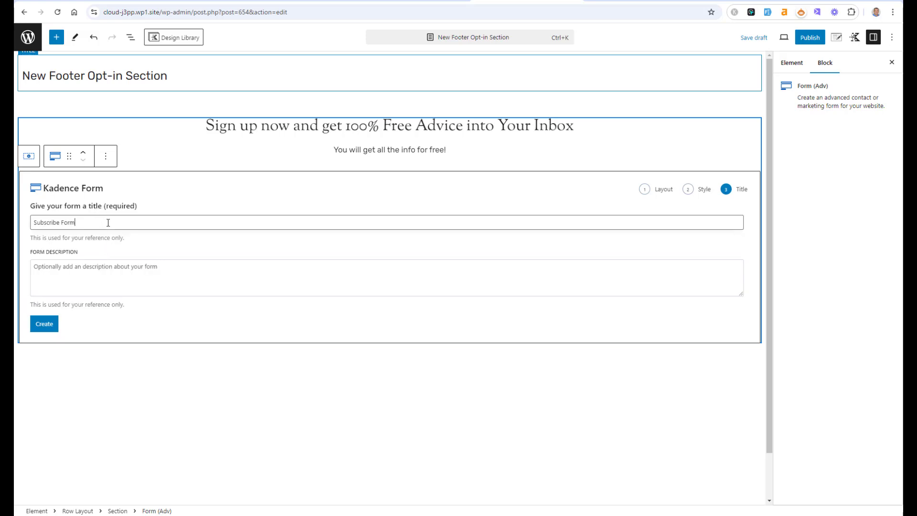
text(with email on)
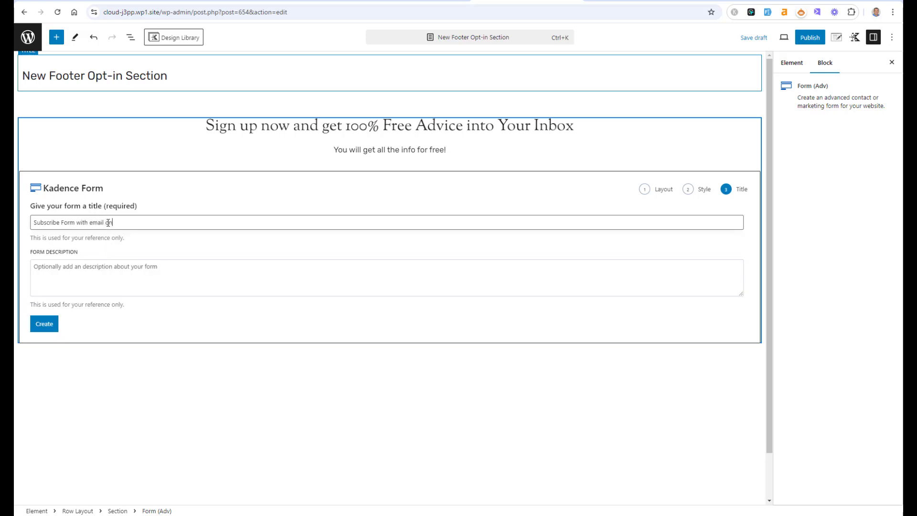
text(ly)
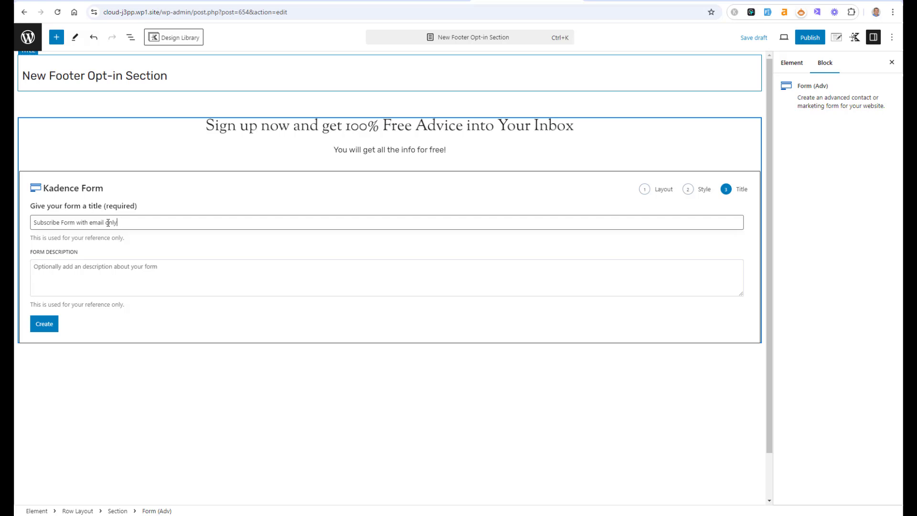
click(49, 330)
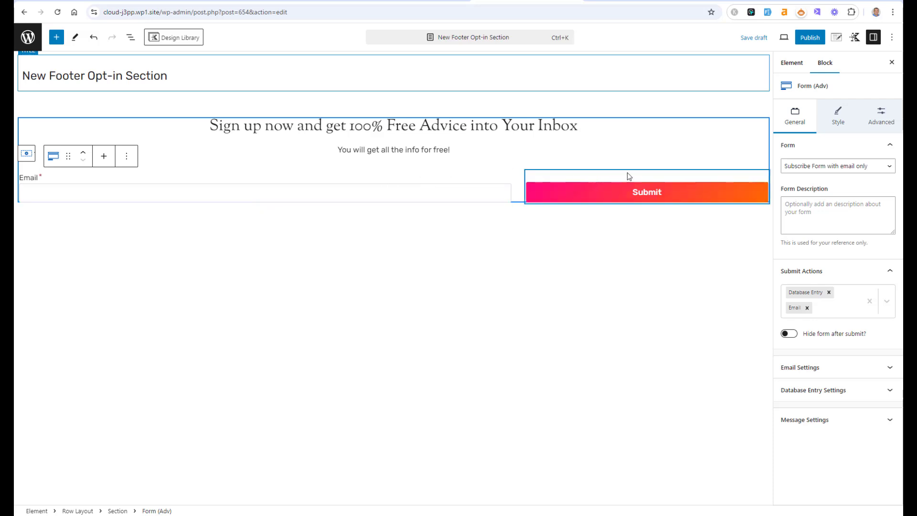
Step: Move the Submit button under the Email field in the same section and set the form's row layout to one column
click(628, 189)
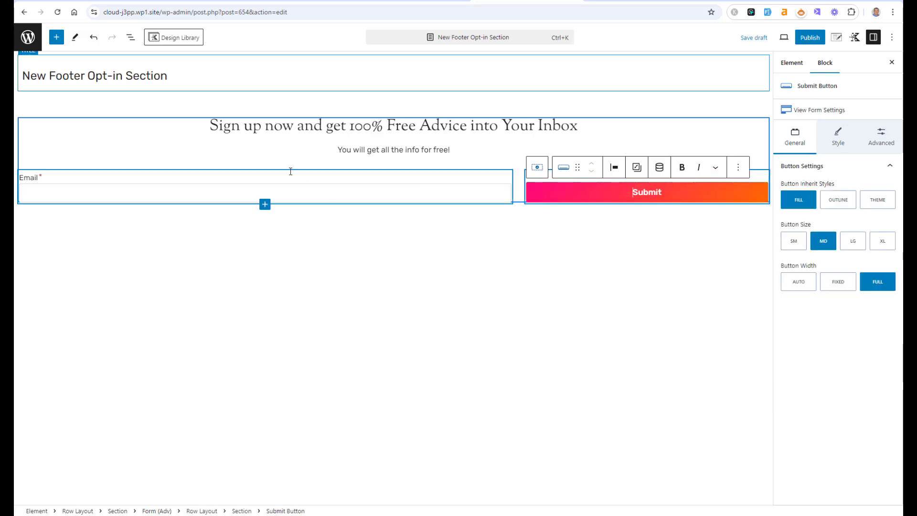
click(130, 37)
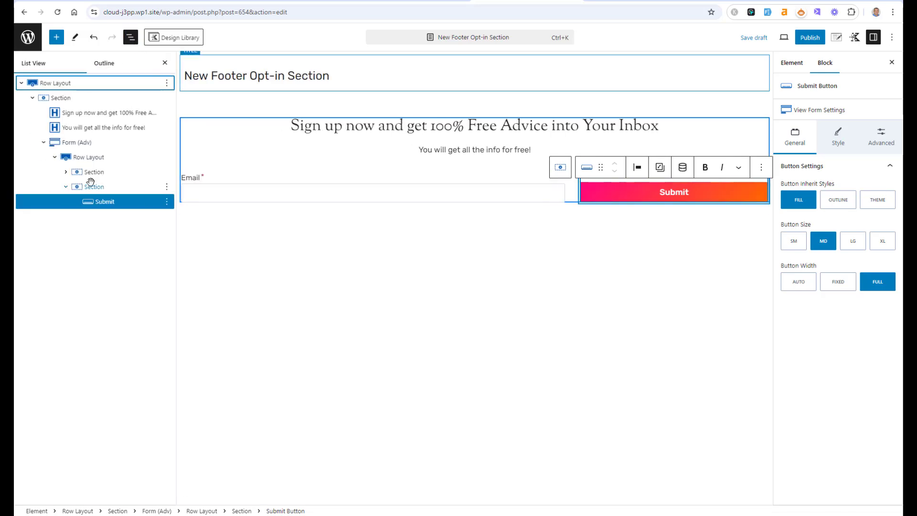
click(66, 171)
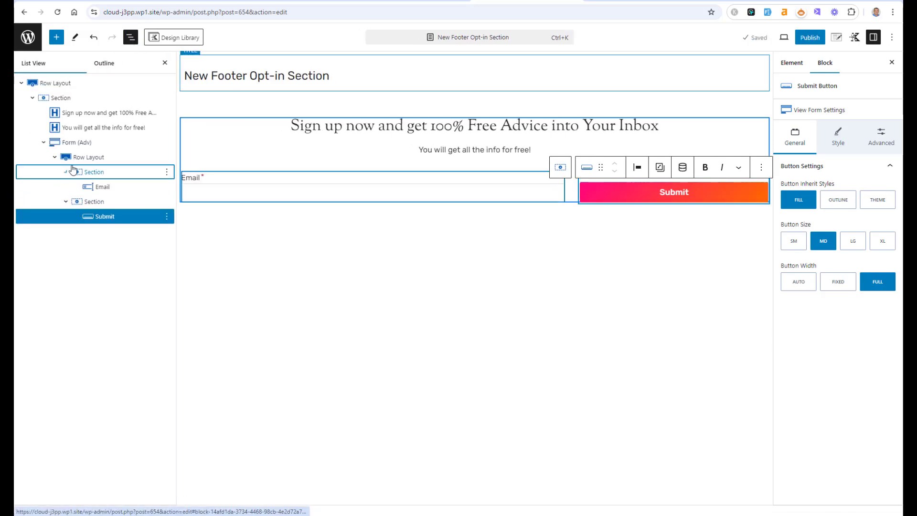
drag(91, 214, 110, 191)
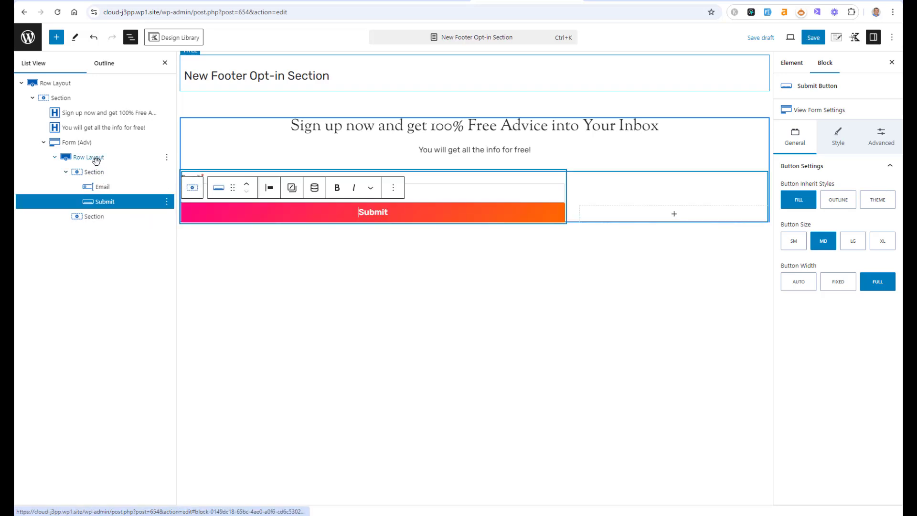
click(96, 159)
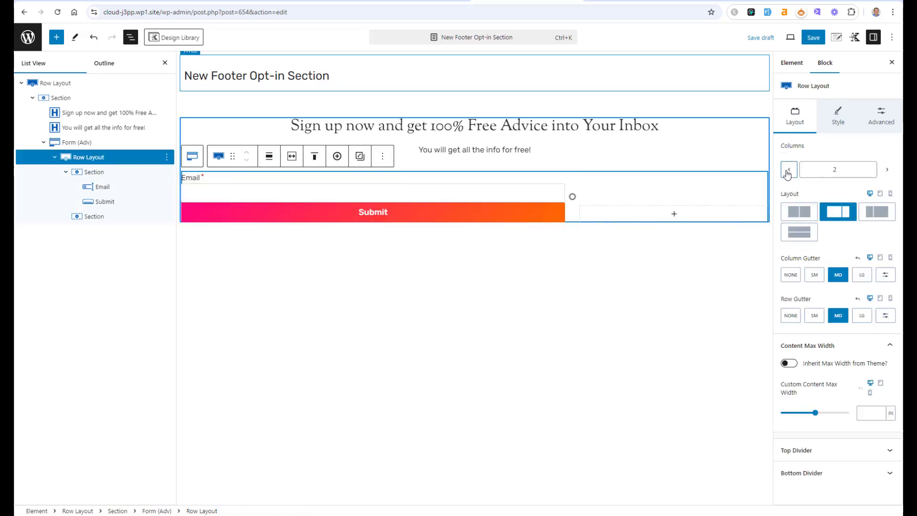
click(788, 171)
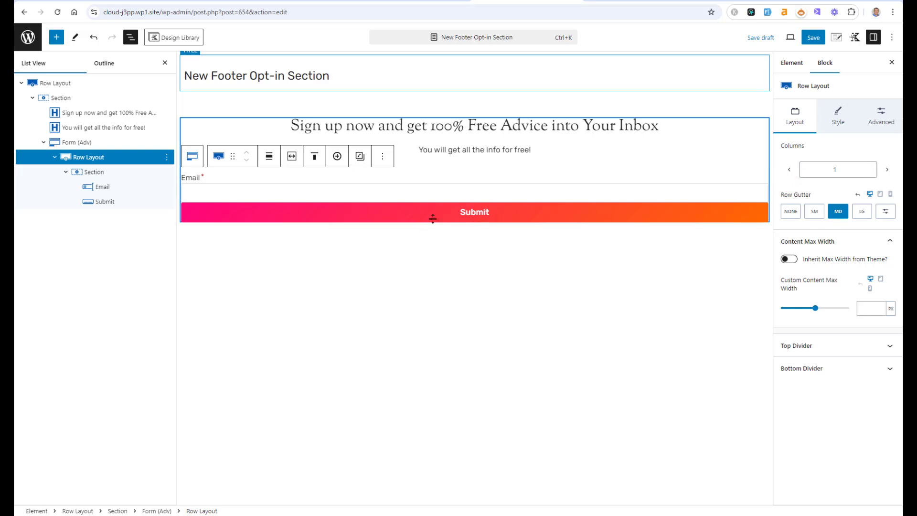
Step: Rename the submit button to "Sign Up Now!"
double_click(463, 215)
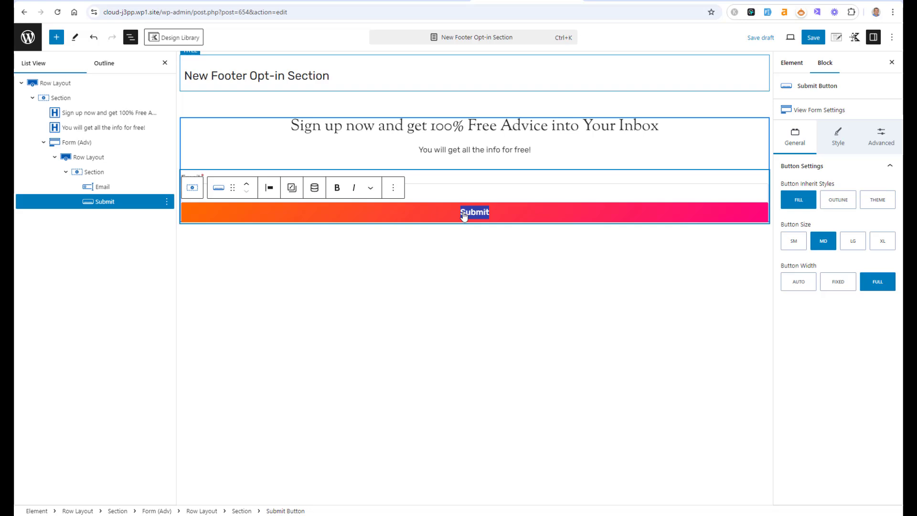
text(Sign UP)
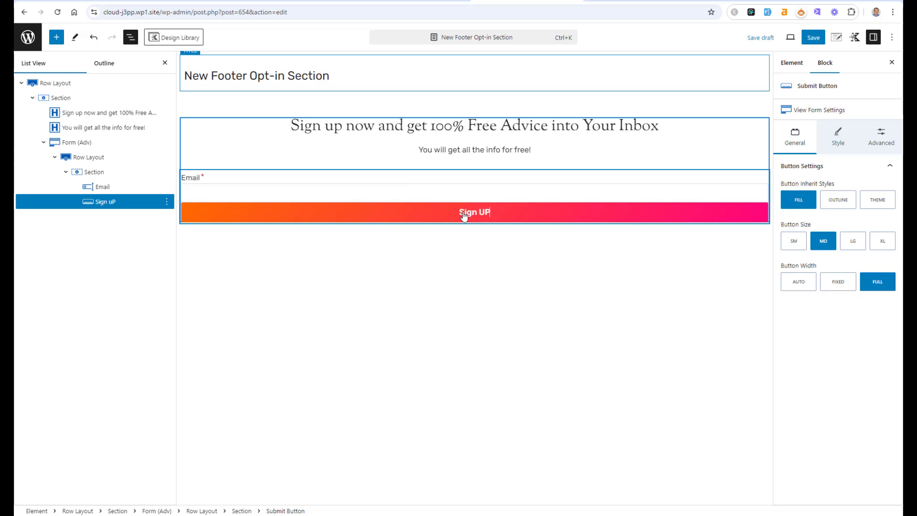
text( NO)
key(BackSpace)
key(BackSpace)
key(BackSpace)
key(BackSpace)
text(p NOW)
key(BackSpace)
key(BackSpace)
text(ow!)
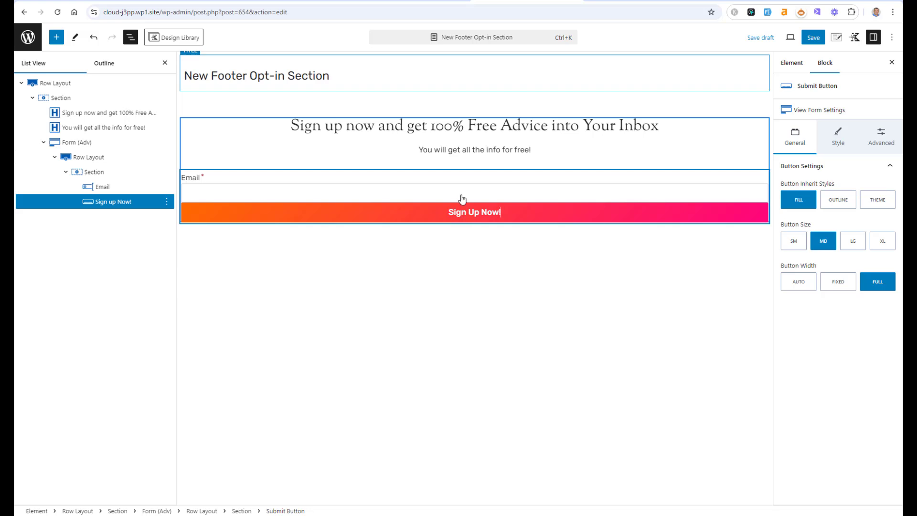
Step: Set the button's background to the dark charcoal preset swatch for both the normal and hover states
click(839, 144)
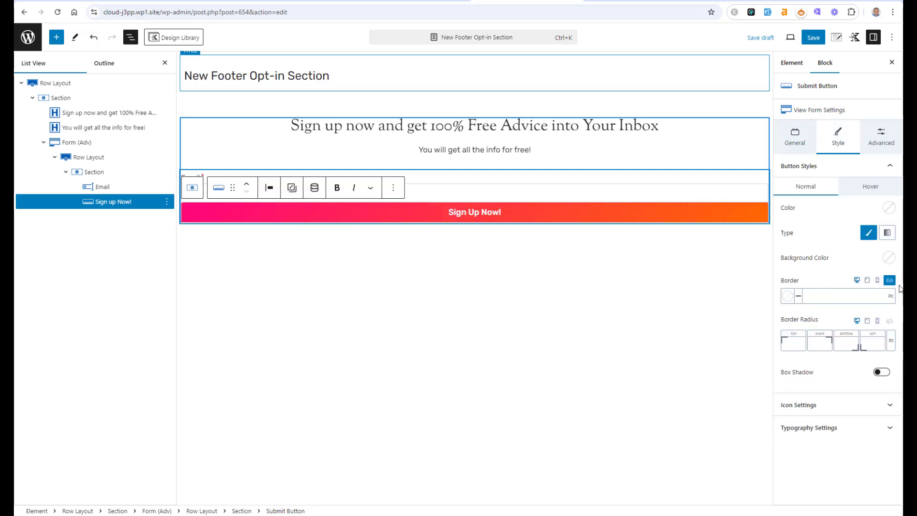
click(889, 258)
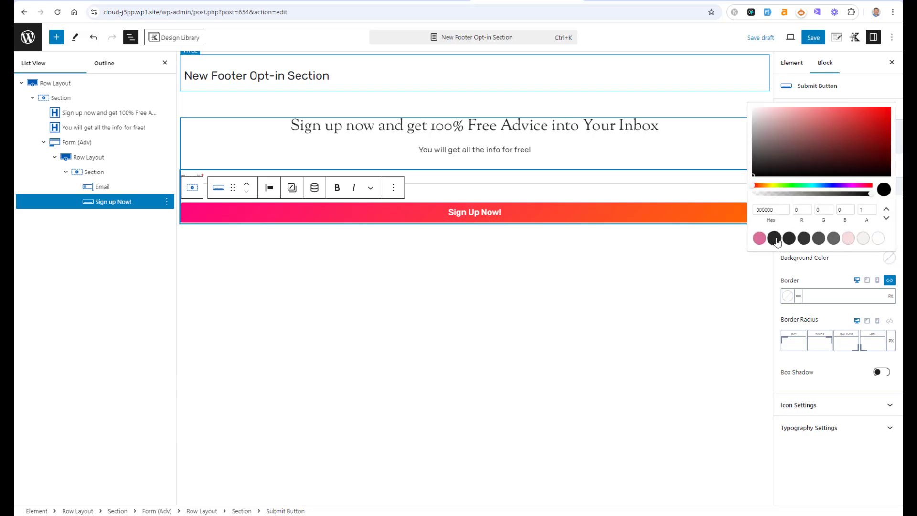
click(774, 238)
click(850, 267)
click(862, 189)
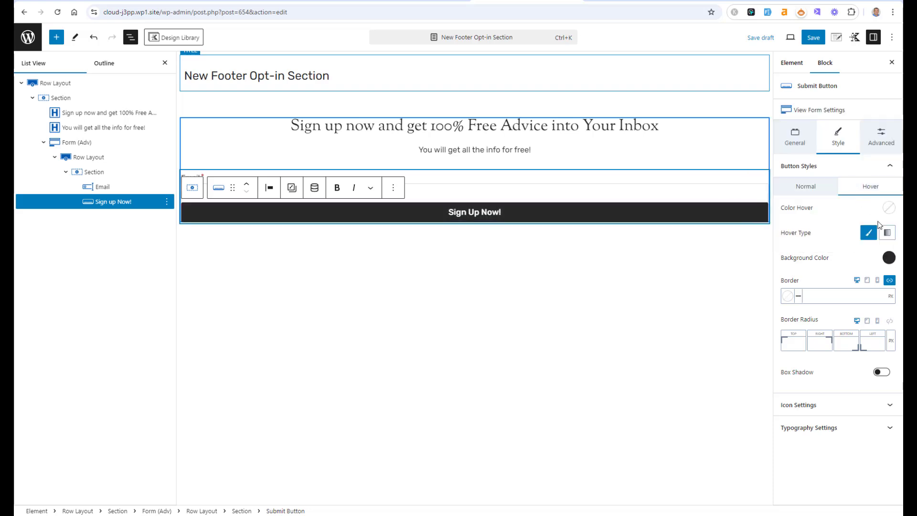
click(889, 257)
click(774, 238)
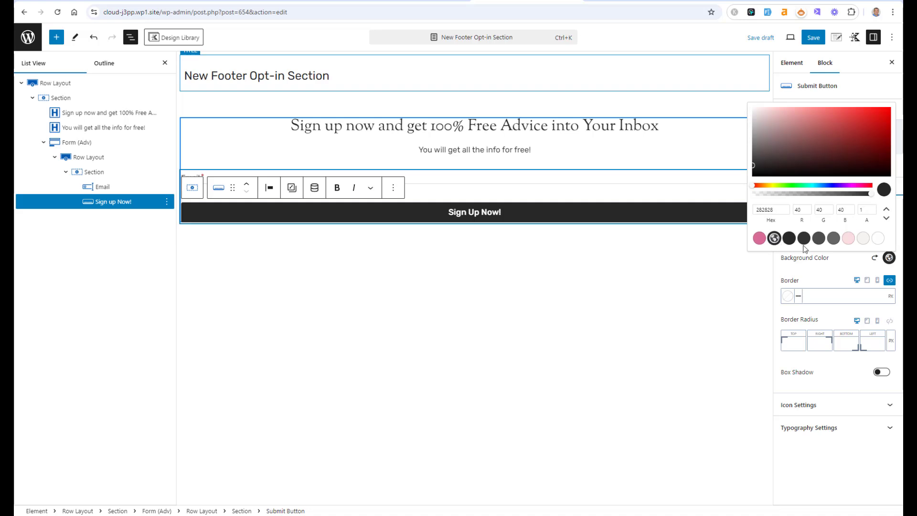
click(831, 267)
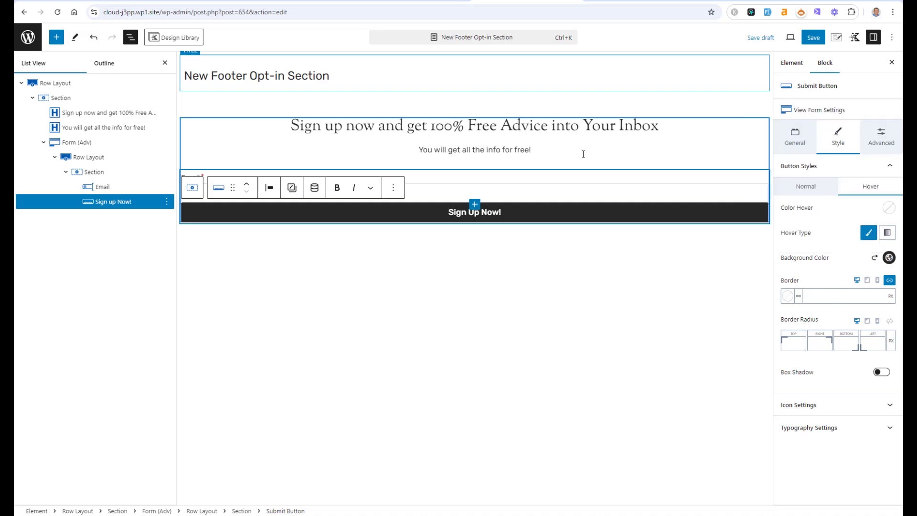
click(552, 111)
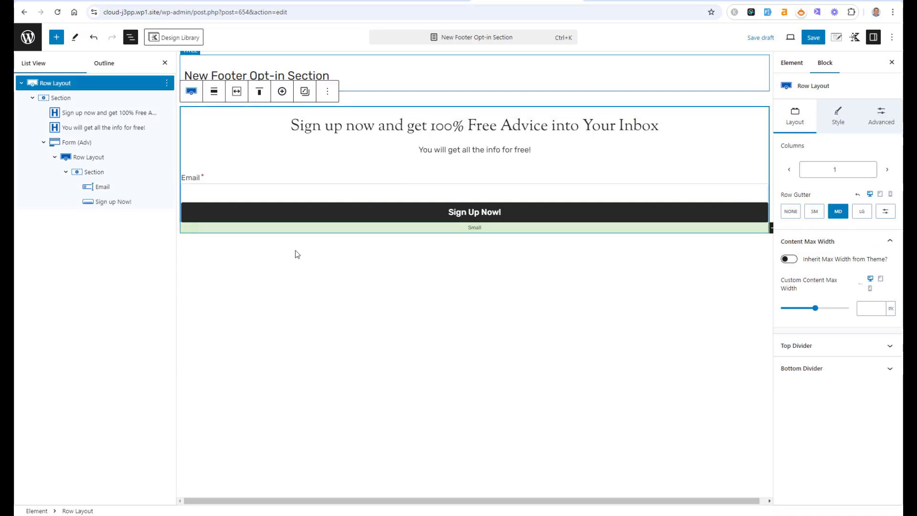
Step: Set the vertical gap of the section holding the form fields to medium
click(88, 156)
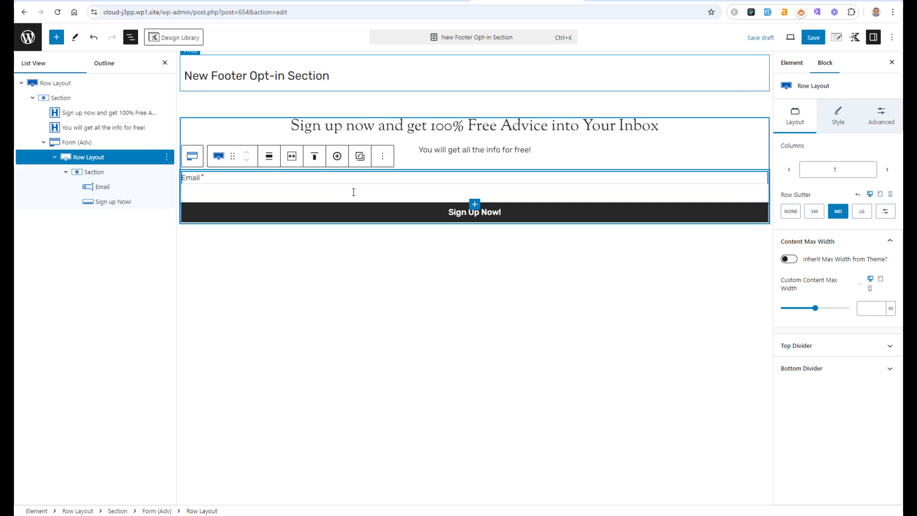
click(837, 116)
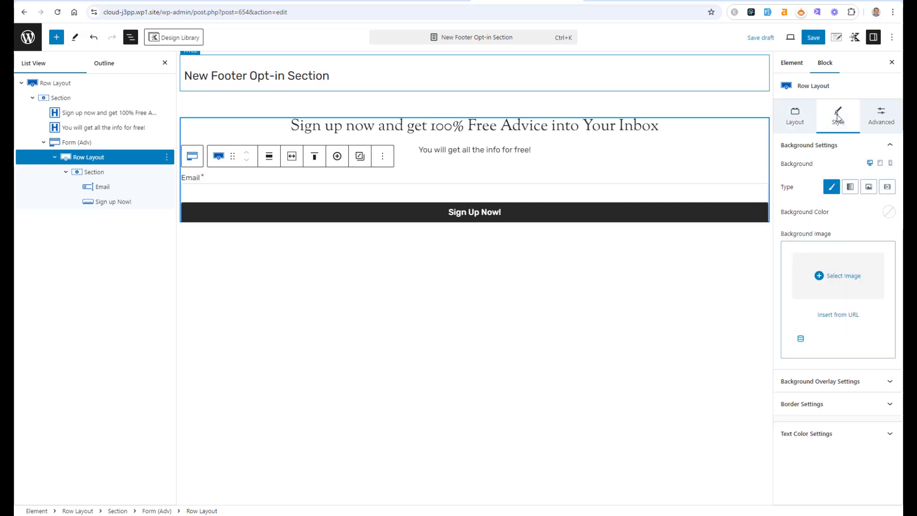
click(881, 123)
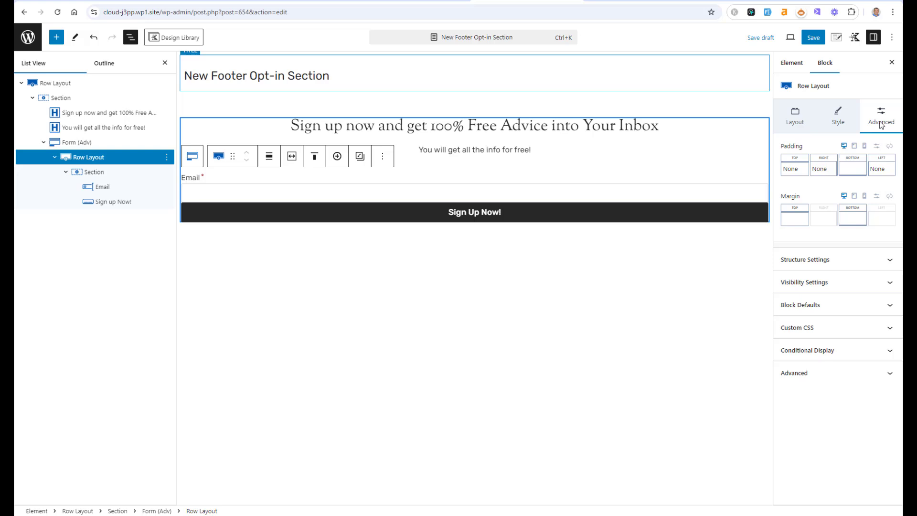
click(101, 171)
click(838, 308)
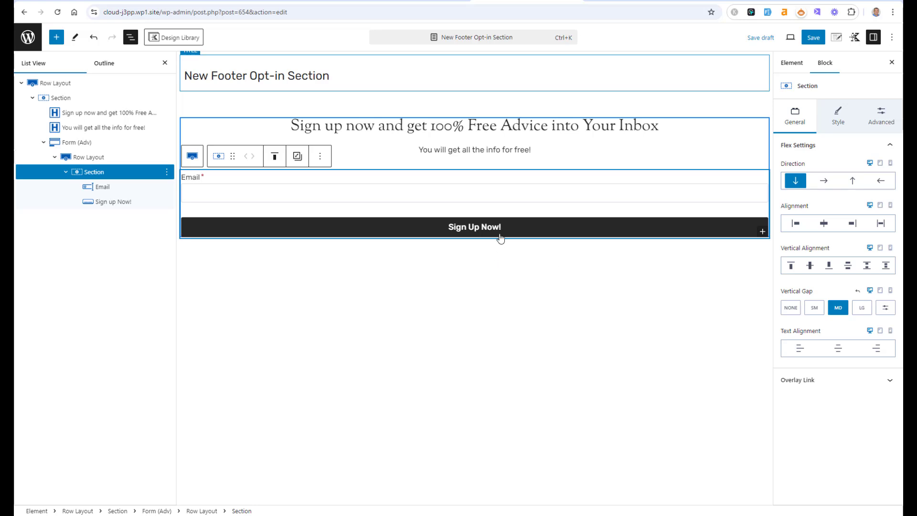
Step: Set the Sign Up Now! button's width to Auto and centre it in the form, saving the draft
click(499, 233)
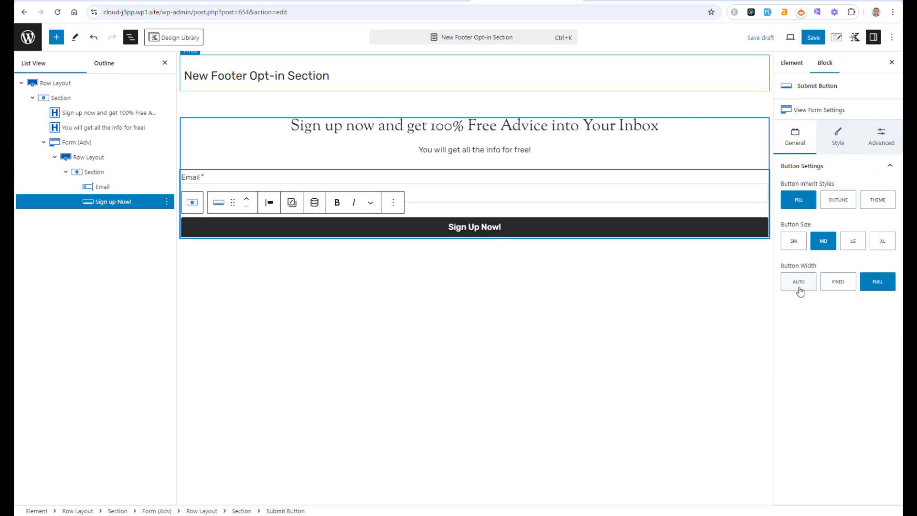
click(798, 286)
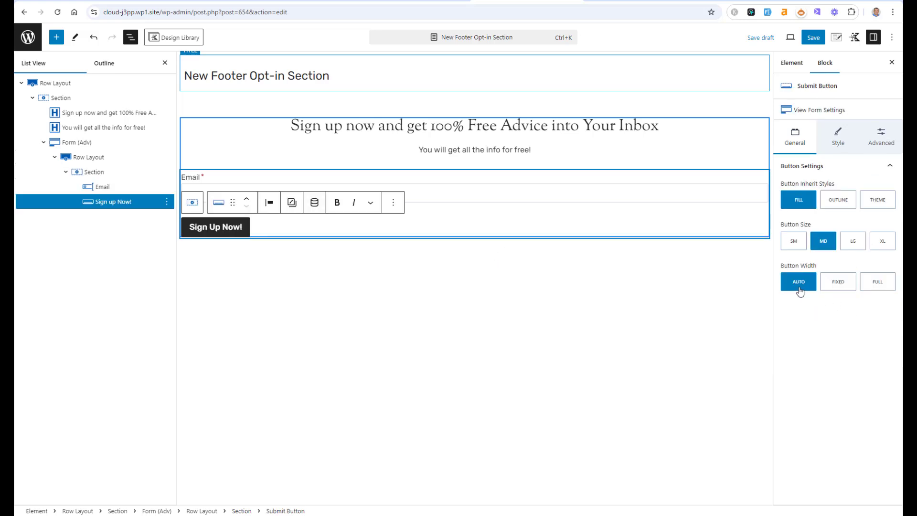
click(291, 204)
click(270, 205)
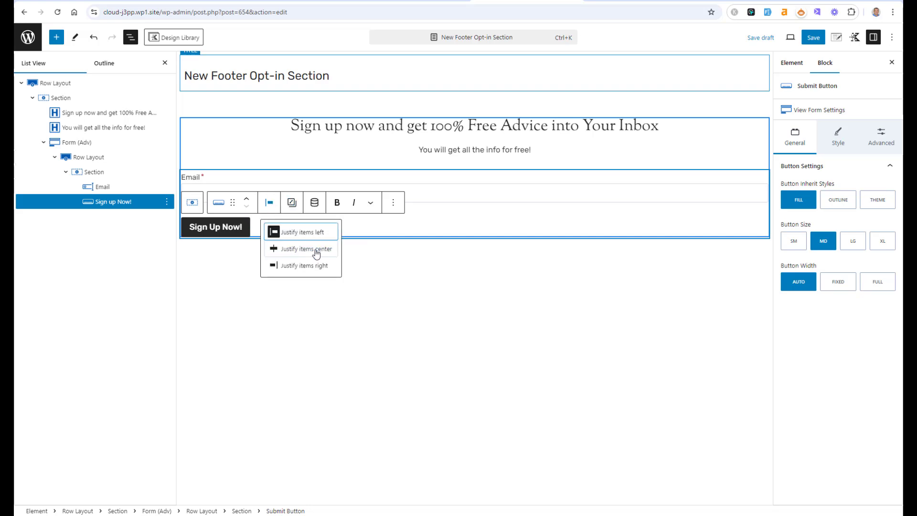
click(317, 250)
key(ctrl+s)
click(500, 460)
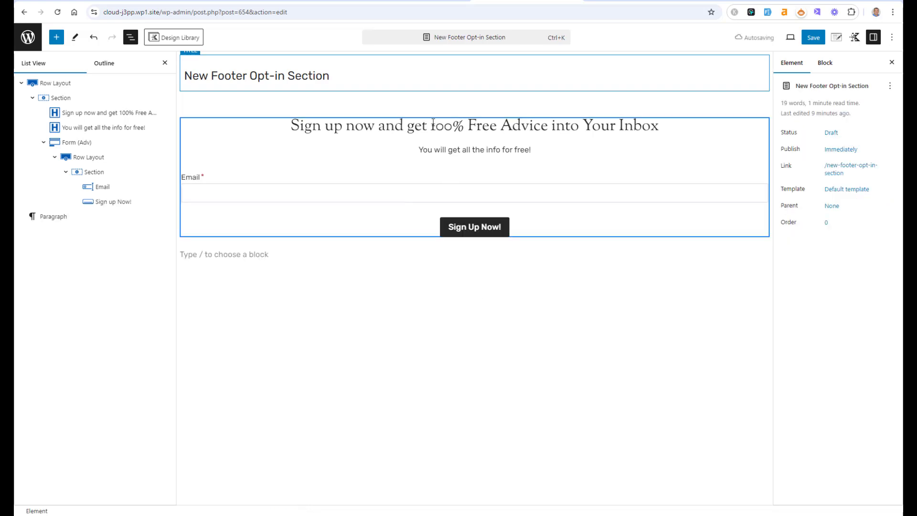
Step: Give the outer row a pink background (D86C97) and add top and bottom padding around its content
click(67, 84)
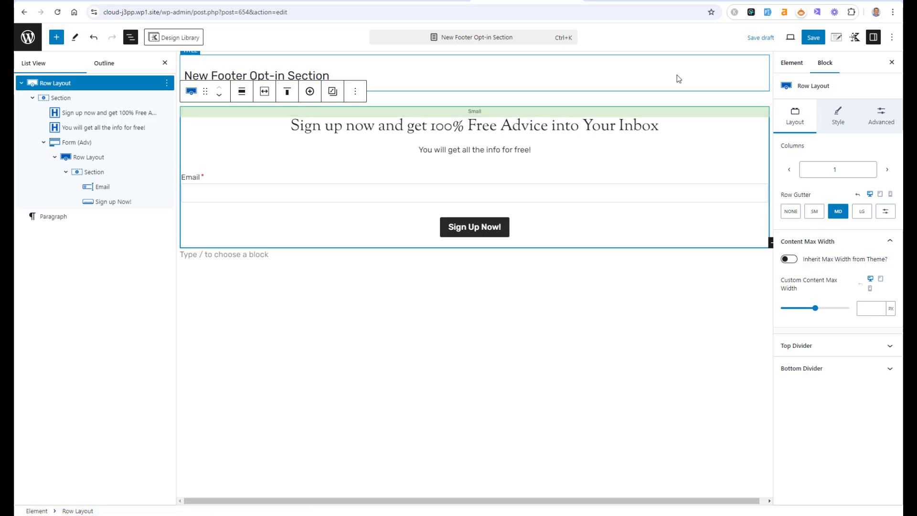
click(837, 38)
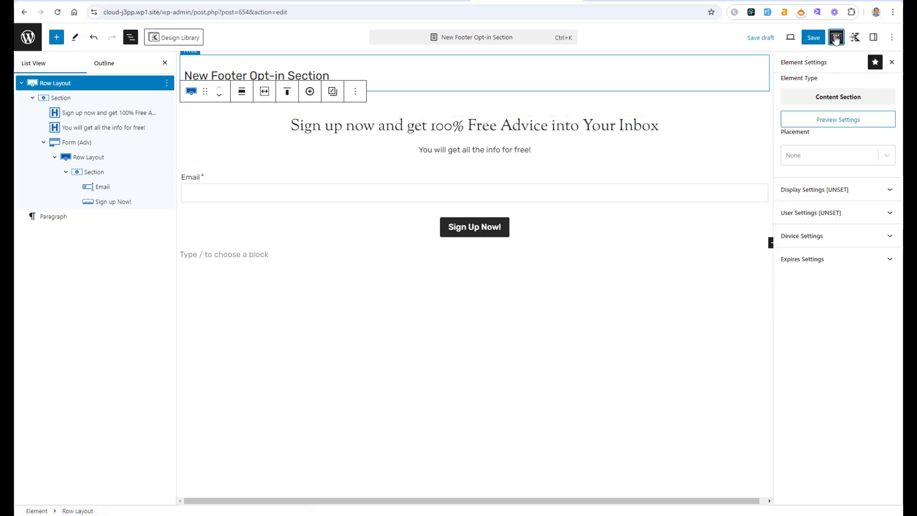
click(873, 37)
click(841, 120)
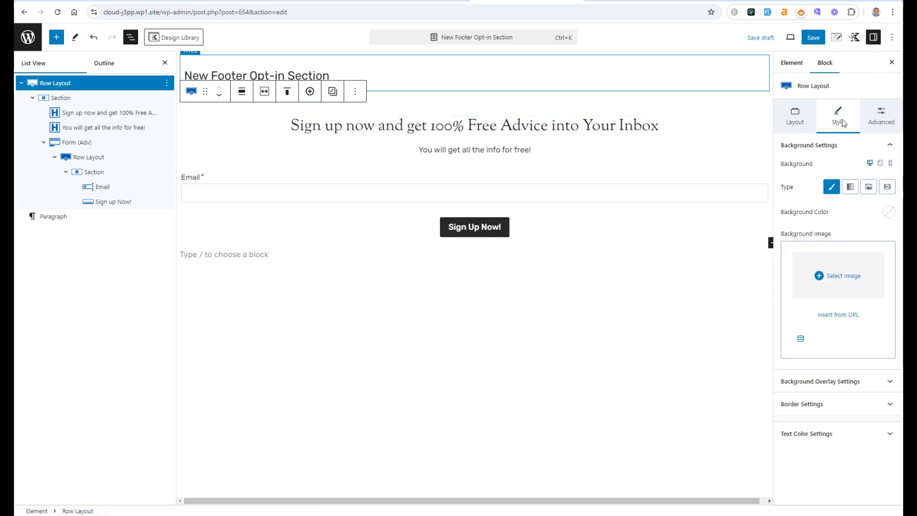
click(889, 212)
click(759, 192)
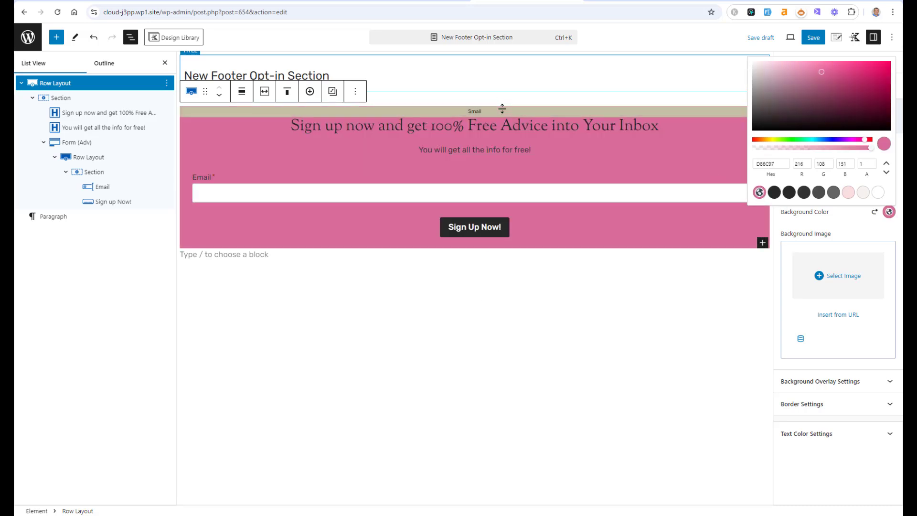
drag(502, 110, 502, 122)
drag(521, 247, 524, 277)
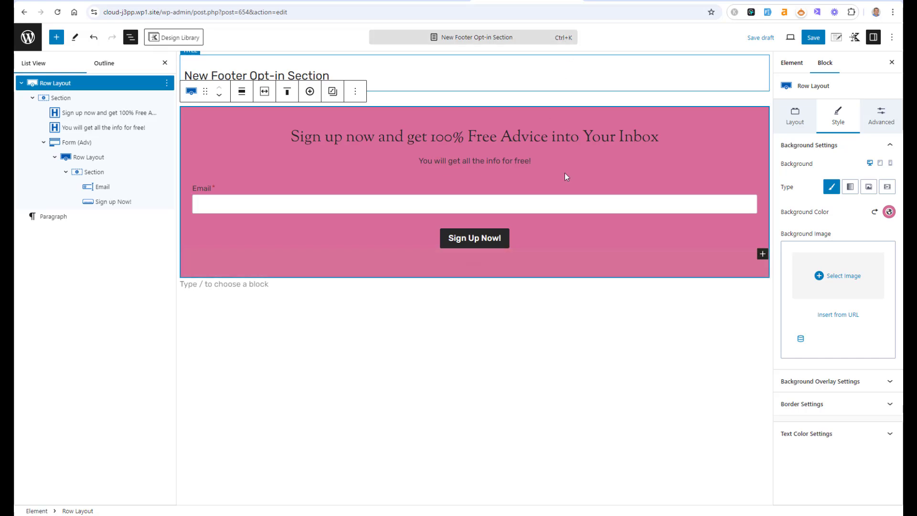
Step: Set the sign-up heading's font size to XL
click(520, 135)
click(822, 204)
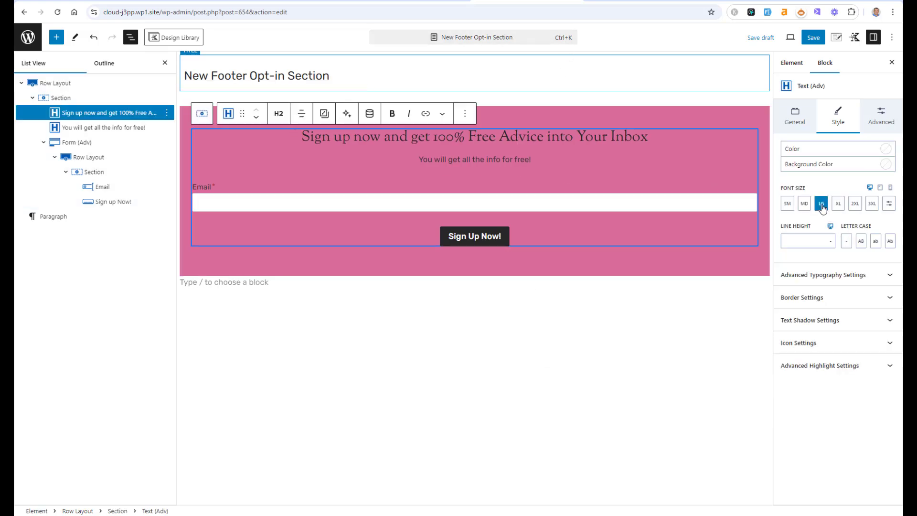
click(838, 204)
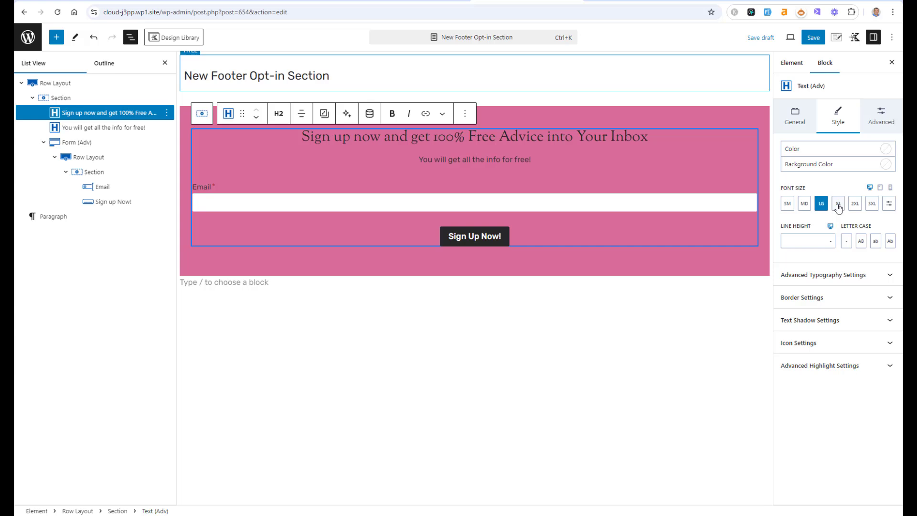
click(628, 336)
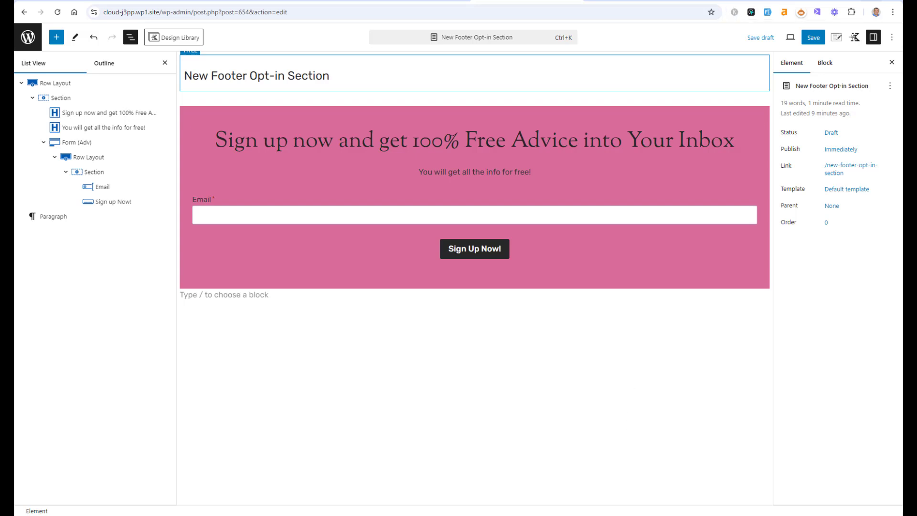
Step: Set the element's user visibility to All Users
click(835, 43)
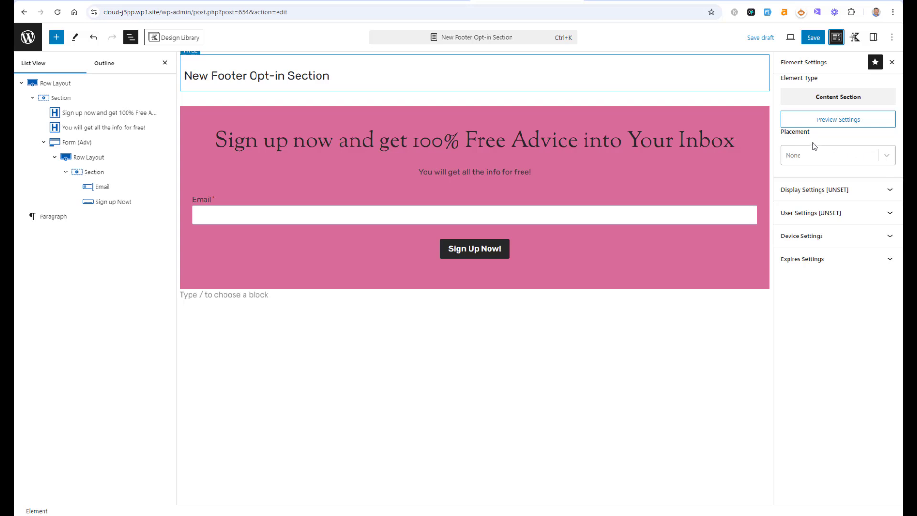
click(822, 218)
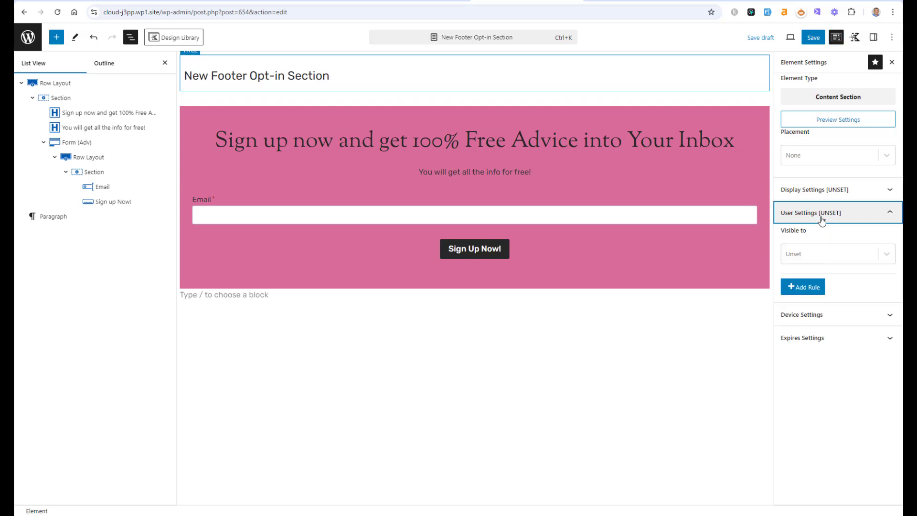
click(842, 252)
click(835, 292)
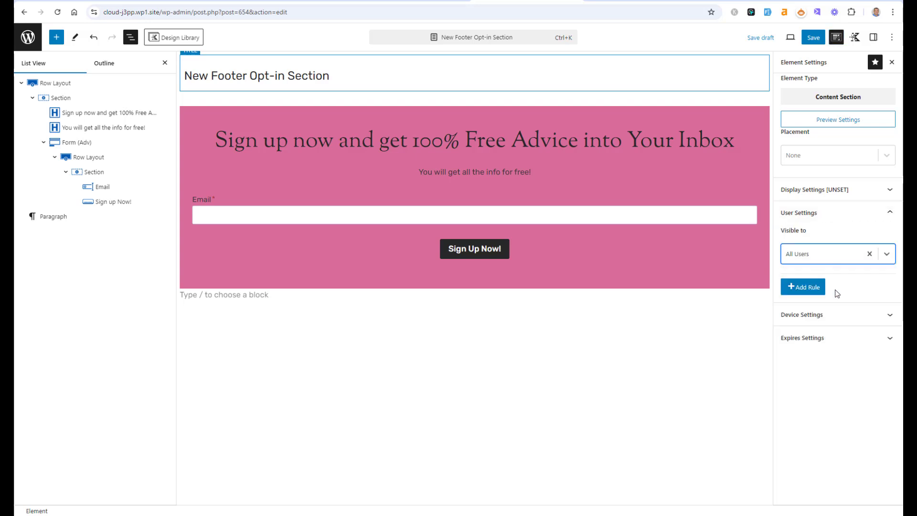
click(833, 257)
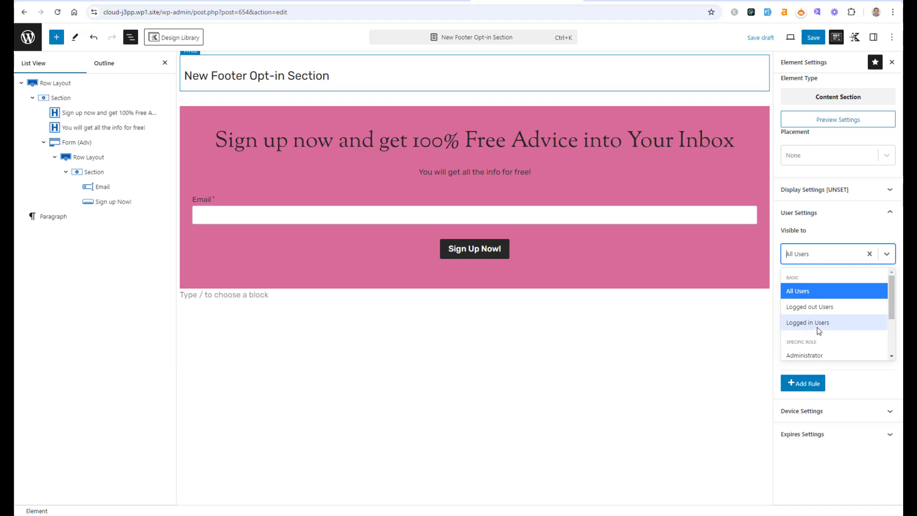
click(816, 289)
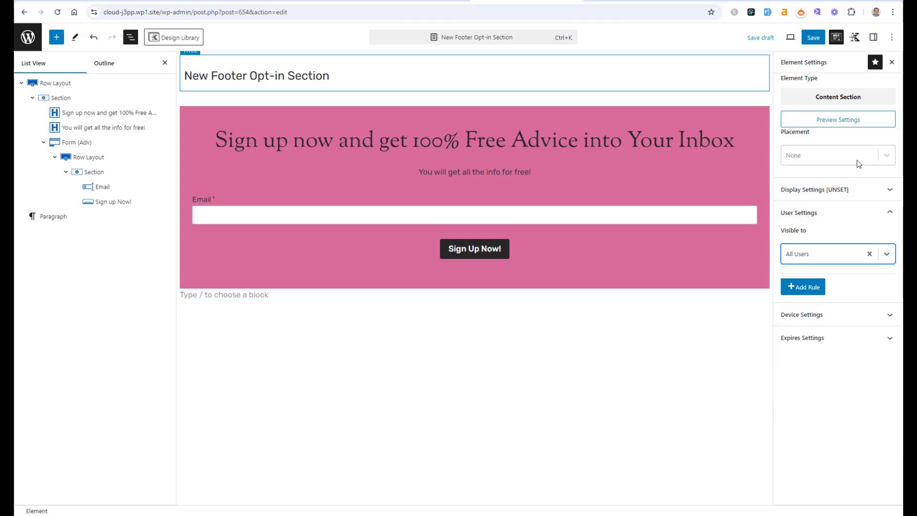
Step: Set the element's placement to After Inner Content
click(886, 158)
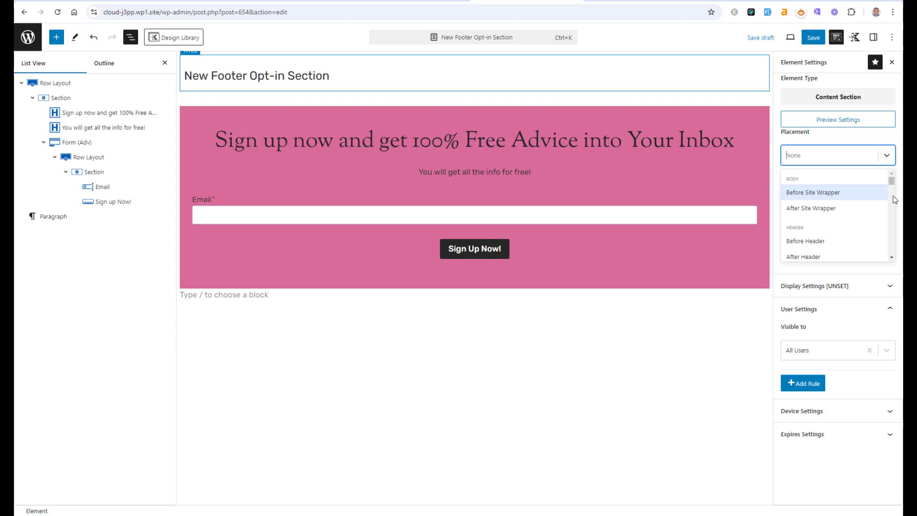
mouse_move(892, 180)
mouse_down()
mouse_move(892, 221)
mouse_move(892, 181)
mouse_up()
click(831, 155)
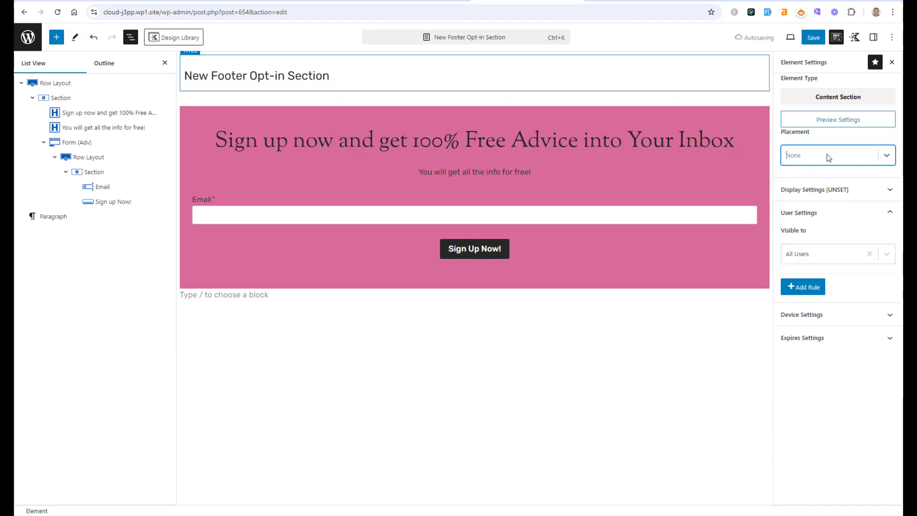
click(827, 154)
text(a)
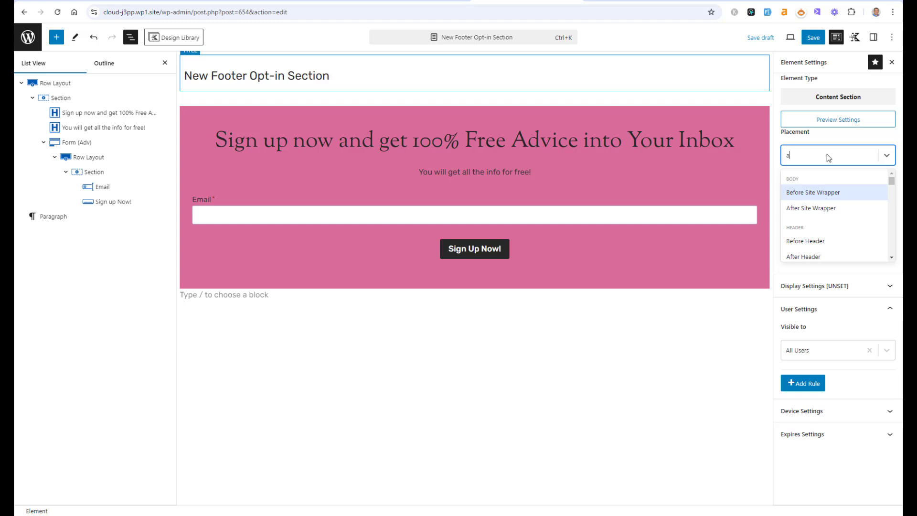
text(fter in)
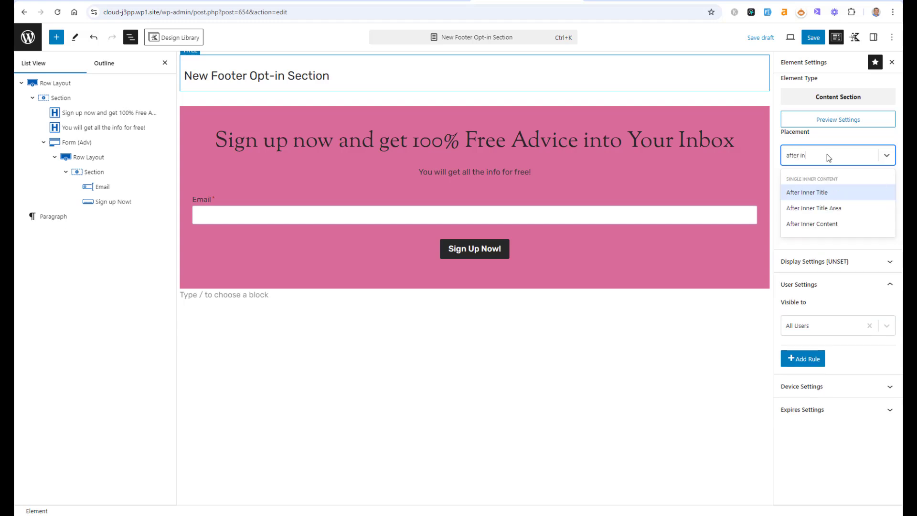
click(825, 226)
Step: Set the element's display rule to show on Single Posts
click(825, 223)
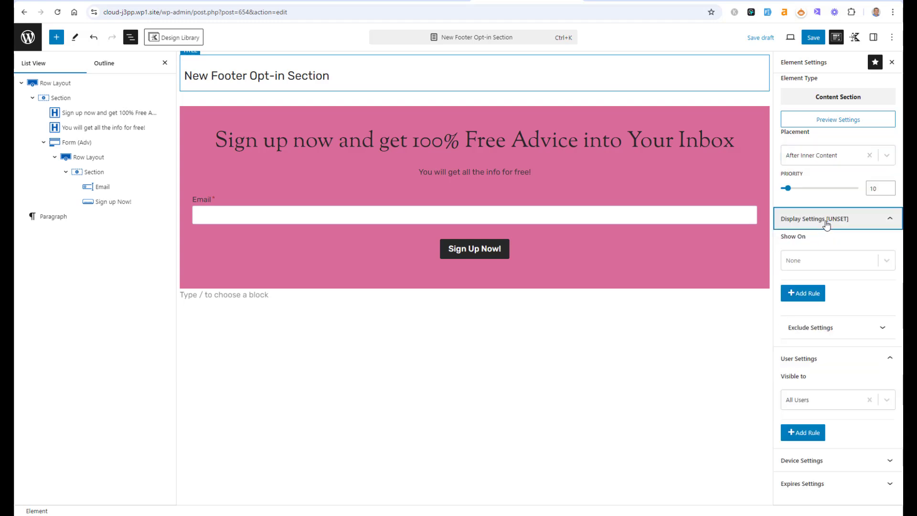
click(884, 261)
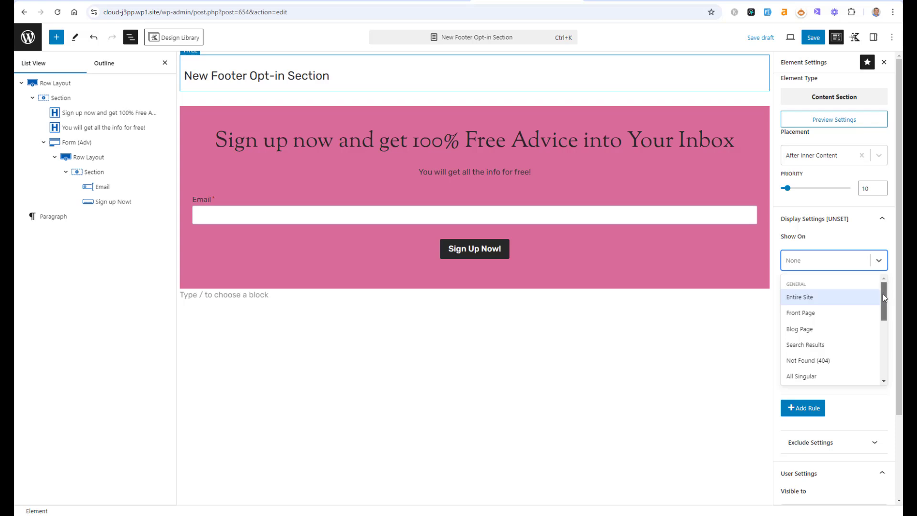
drag(883, 295, 887, 337)
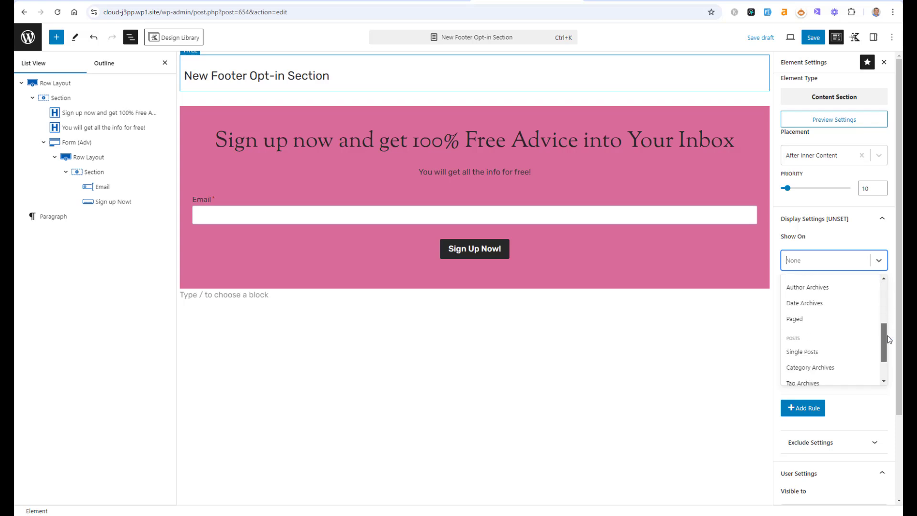
click(850, 353)
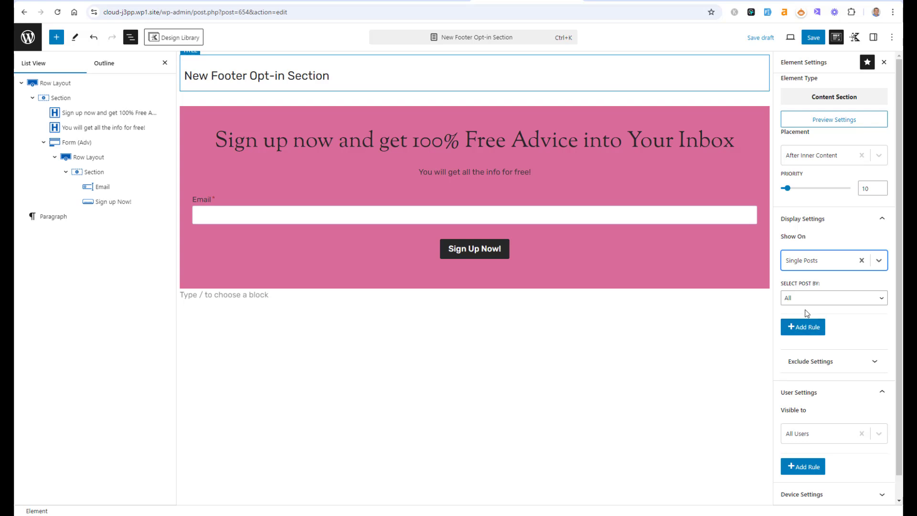
Step: Save and publish the element along with the subscribe form
click(813, 38)
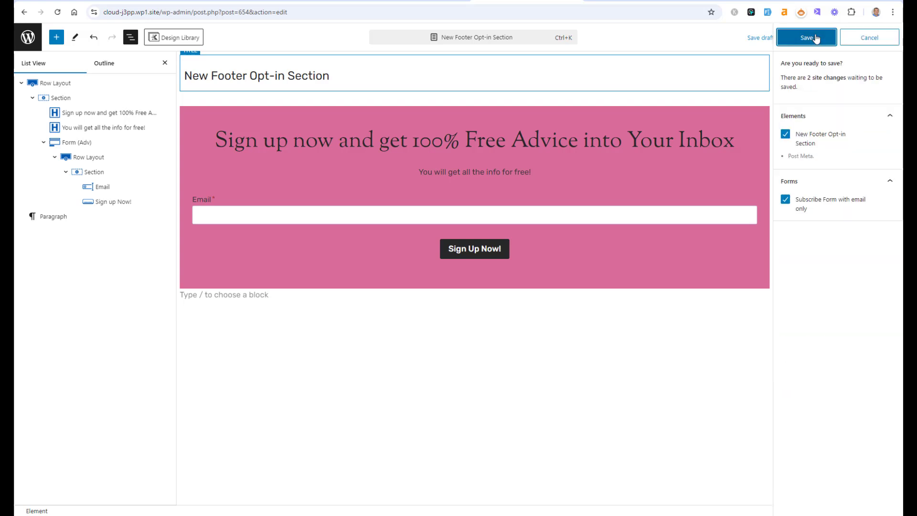
click(815, 38)
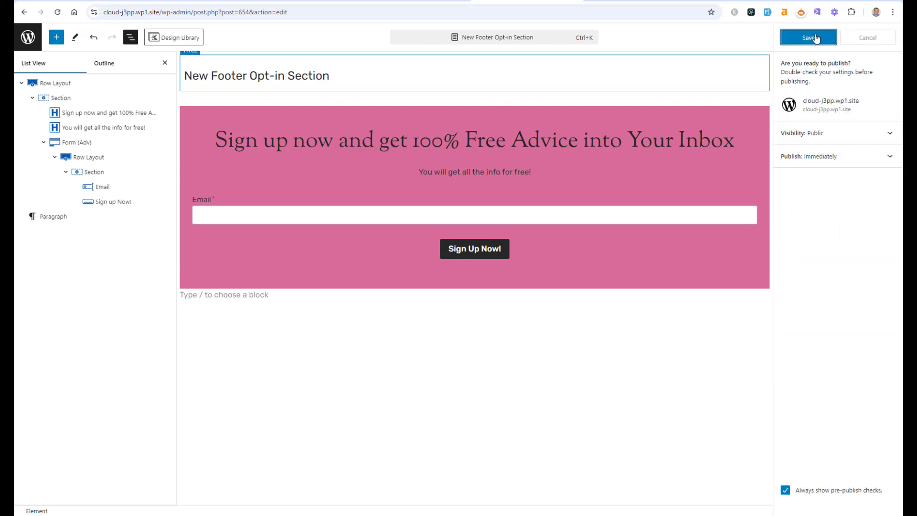
click(815, 37)
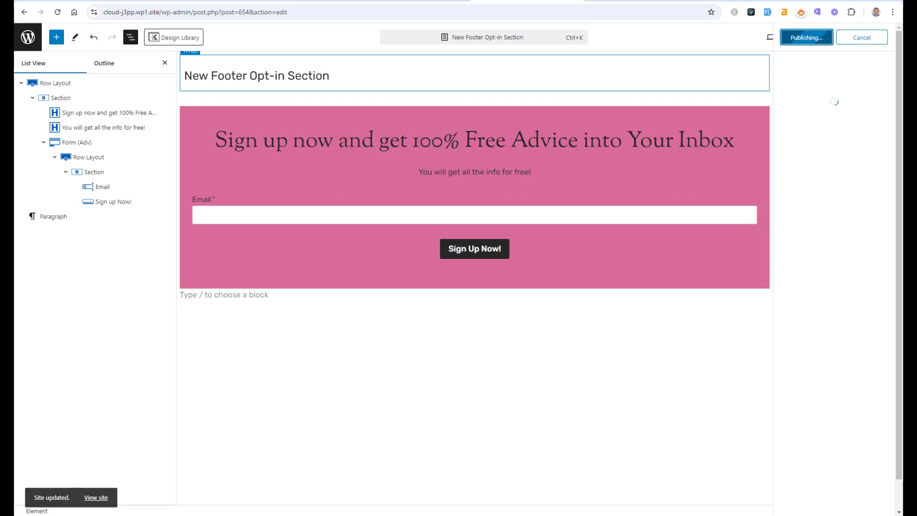
Step: Open a single blog post on the live site and scroll down to check for the new opt-in section
click(308, 2)
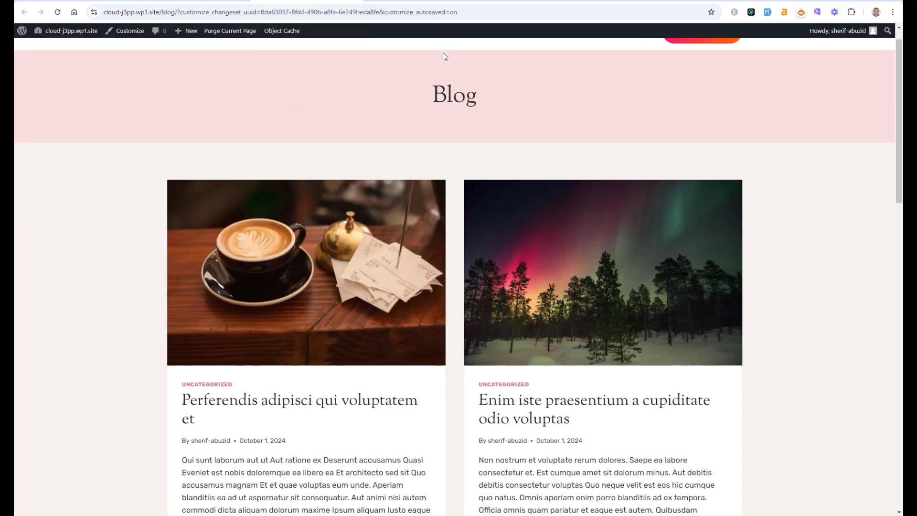
click(548, 408)
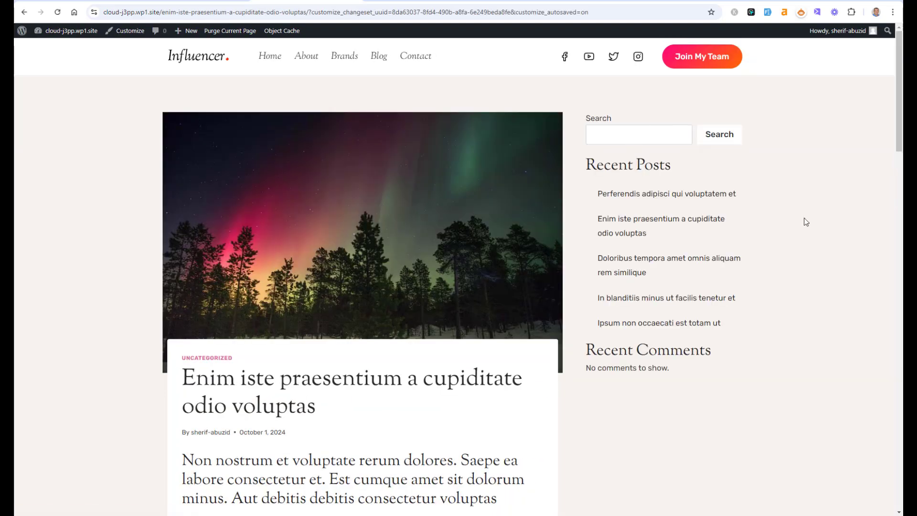
scroll(806, 222, down, 15)
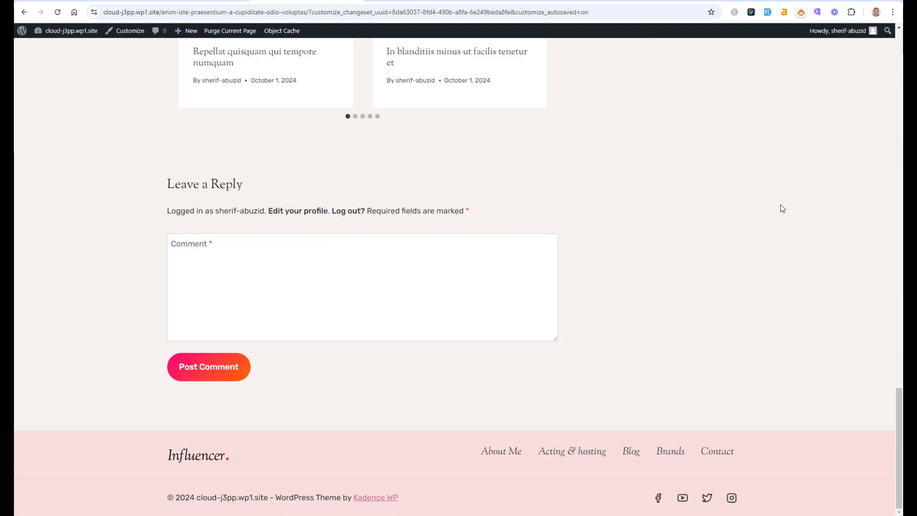
Step: Set the opt-in row layout's top margin to SM and save the element
drag(901, 424, 901, 270)
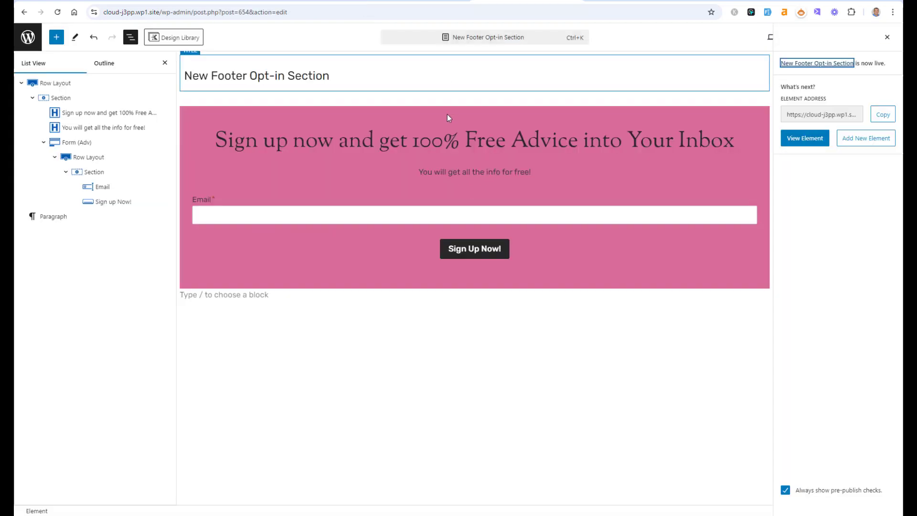
click(449, 118)
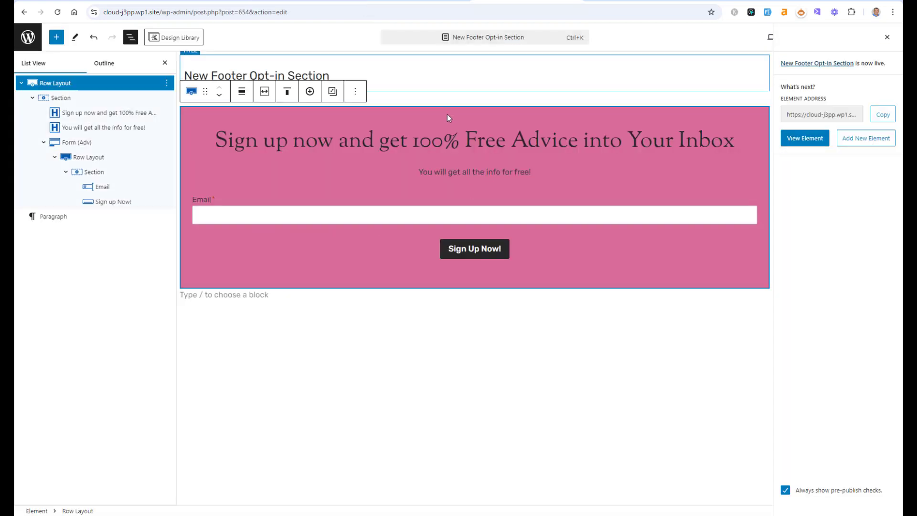
click(797, 491)
click(886, 37)
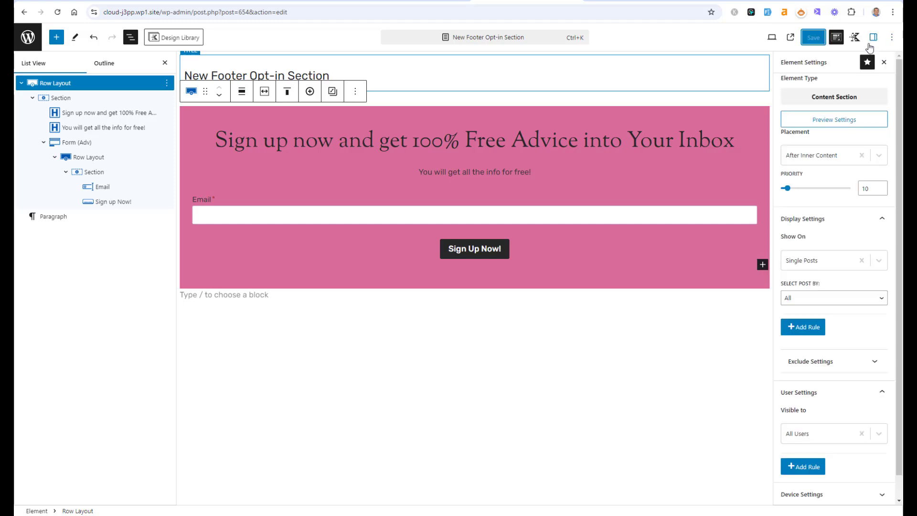
click(873, 38)
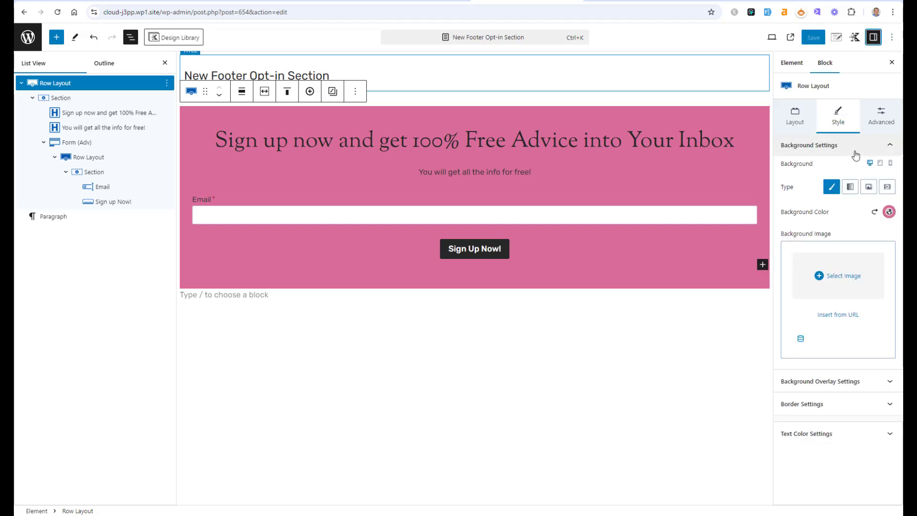
click(880, 117)
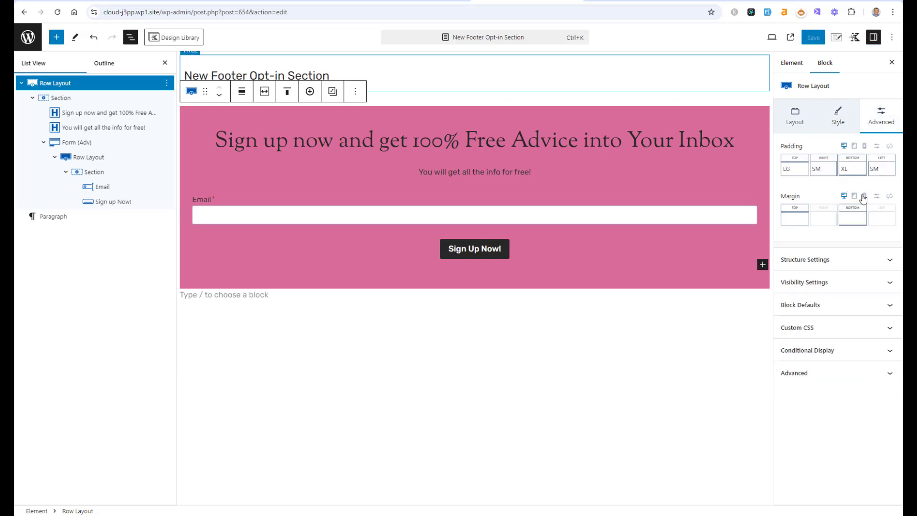
click(796, 218)
click(702, 257)
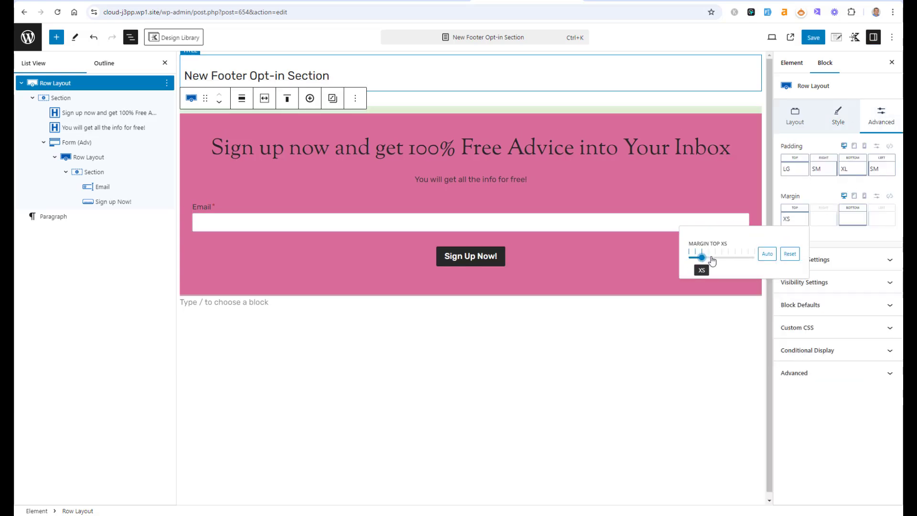
click(710, 258)
click(814, 38)
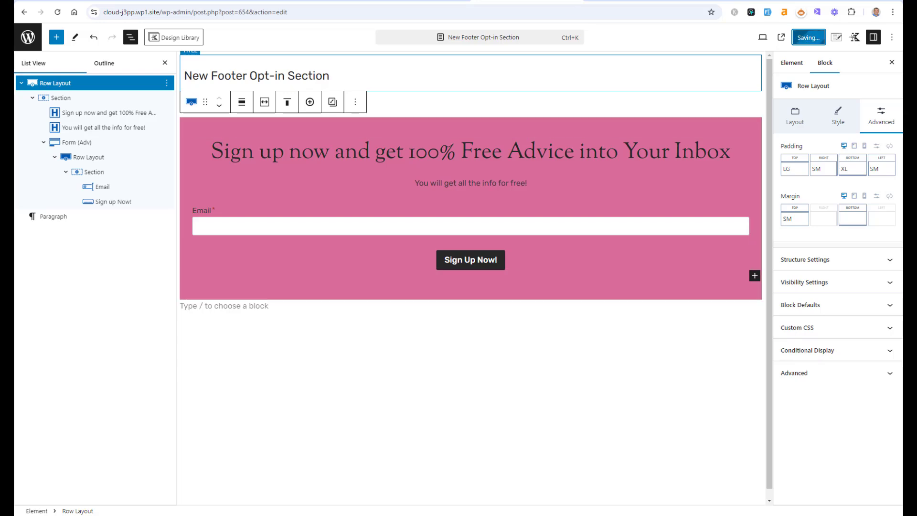
Step: Reload the live single post and review the spacing above the opt-in section
click(417, 1)
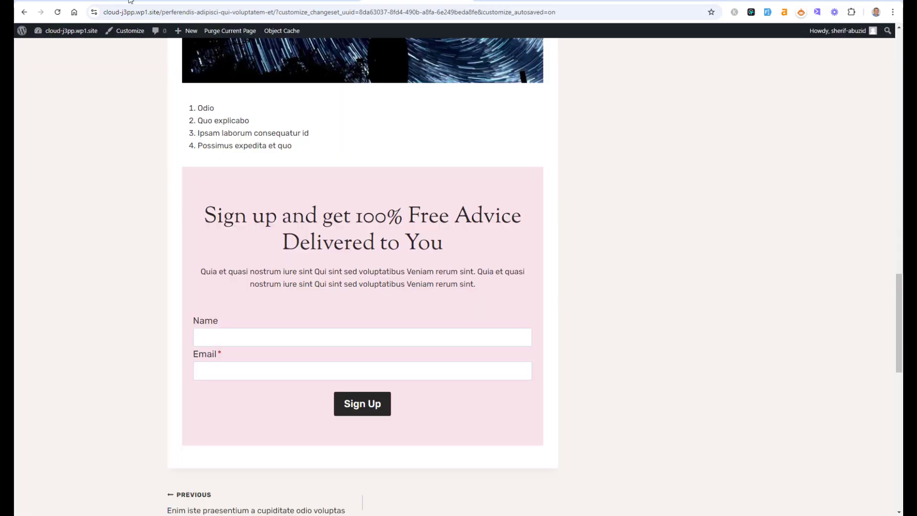
click(58, 13)
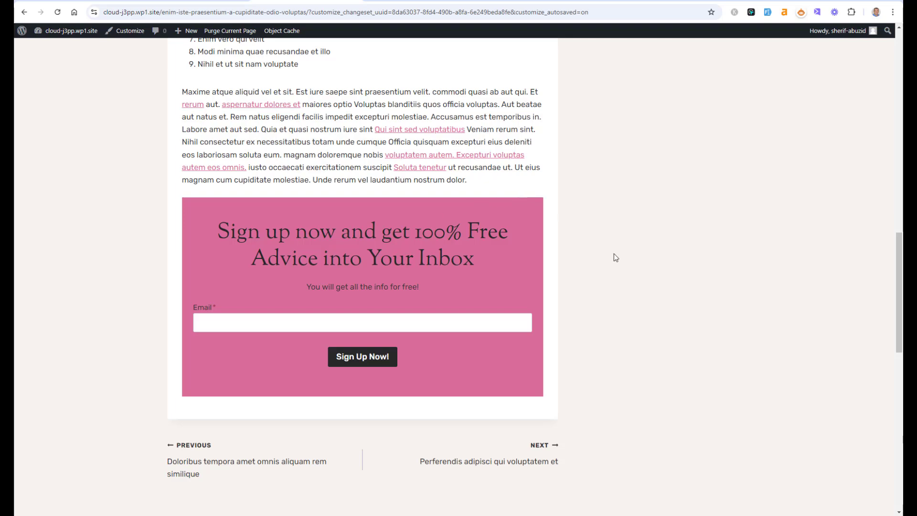
scroll(615, 256, up, 1)
drag(898, 289, 898, 91)
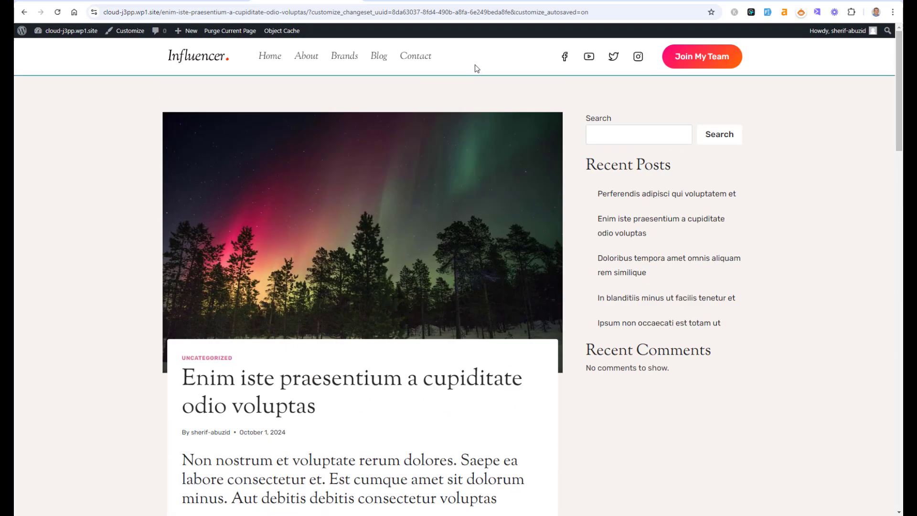
Step: Open the blog page and another single post in a new tab to review the layout
click(375, 62)
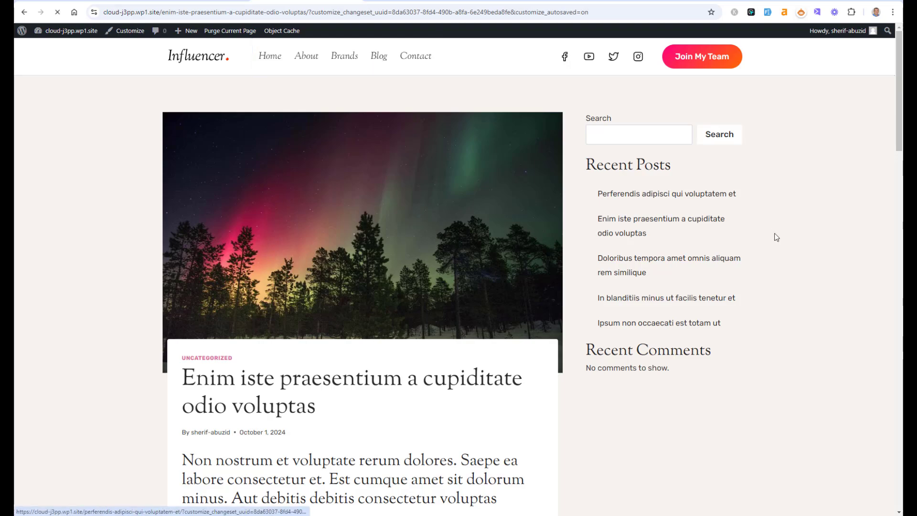
scroll(863, 231, down, 10)
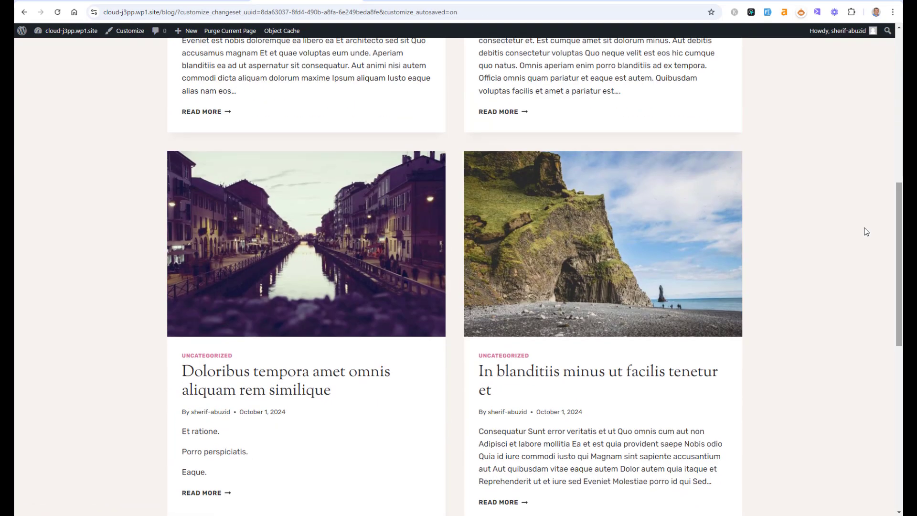
right_click(553, 374)
key(Escape)
right_click(364, 372)
key(Escape)
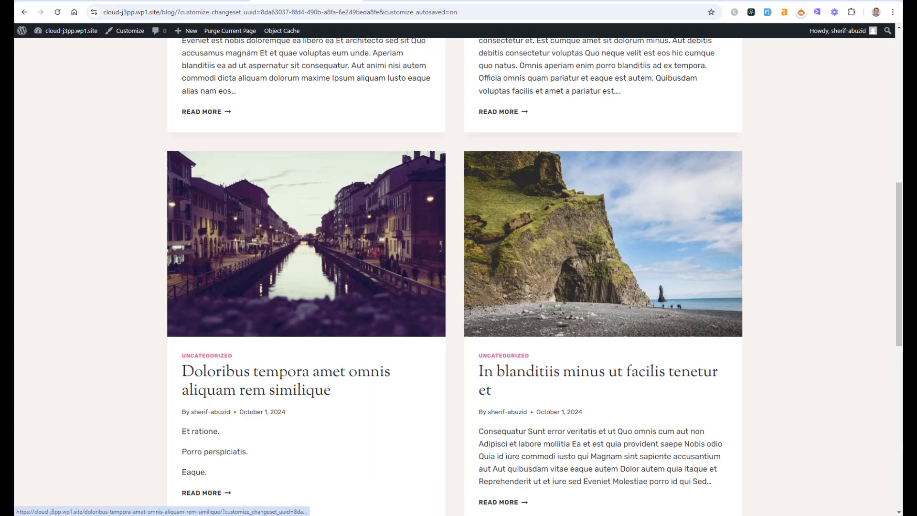
click(415, 1)
drag(900, 82, 900, 326)
click(525, 1)
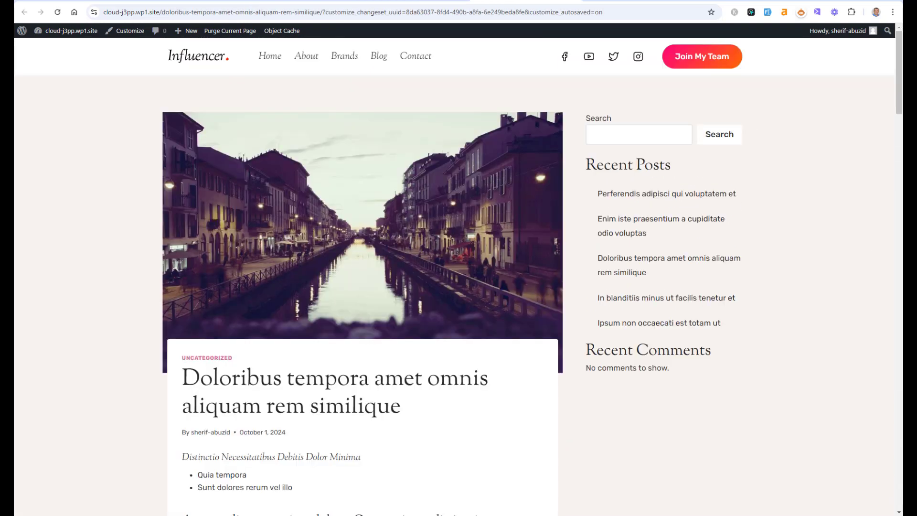
mouse_move(900, 86)
mouse_down()
mouse_move(900, 375)
mouse_move(900, 84)
mouse_up()
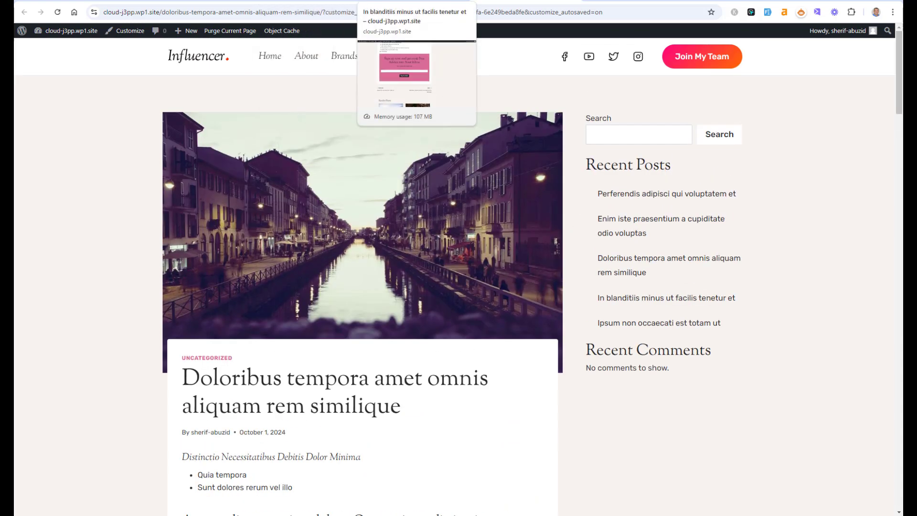
Step: Duplicate the New Footer Opt-in Section element from the Elements list
click(716, 1)
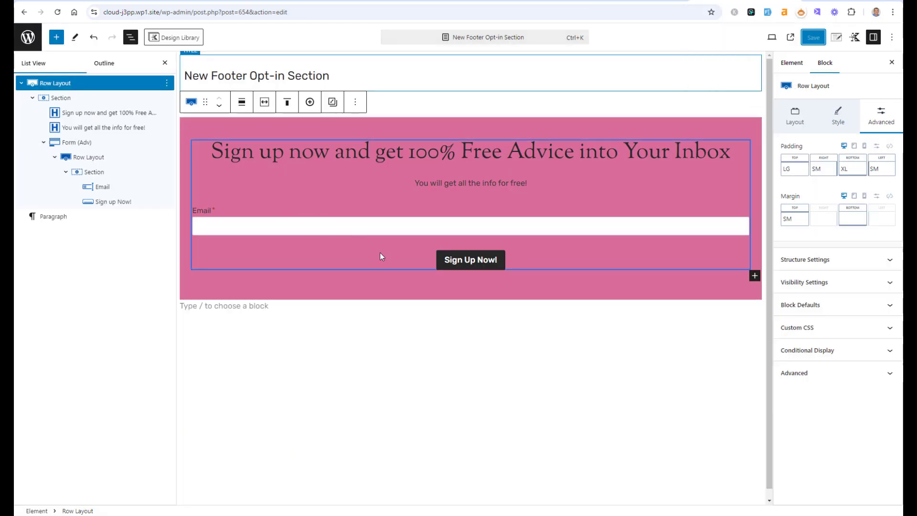
click(27, 39)
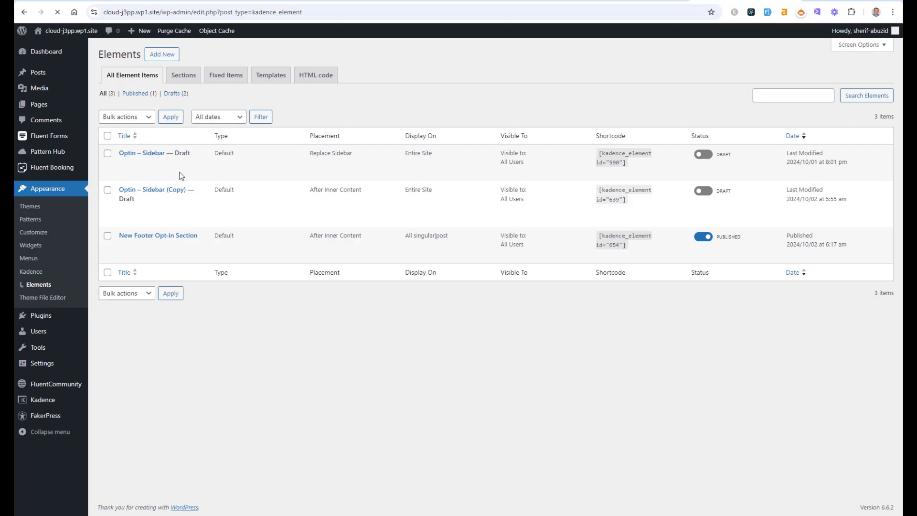
mouse_move(149, 255)
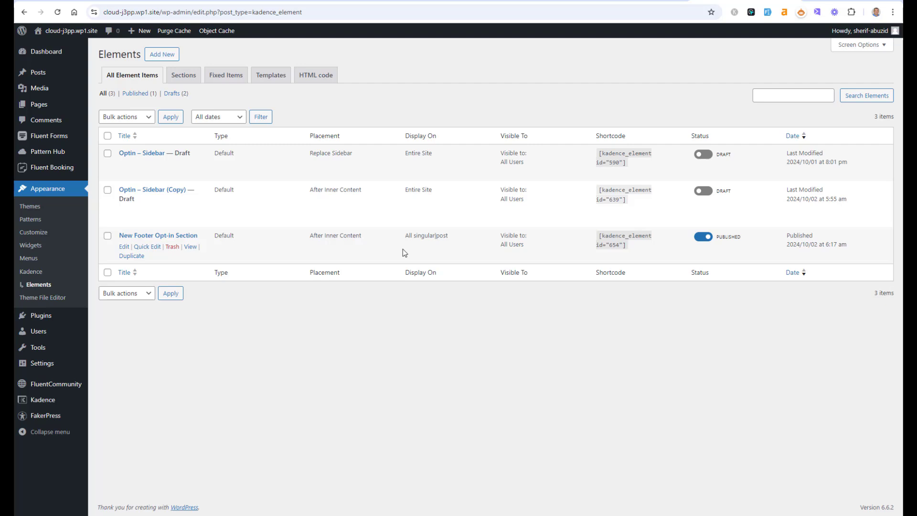
click(131, 256)
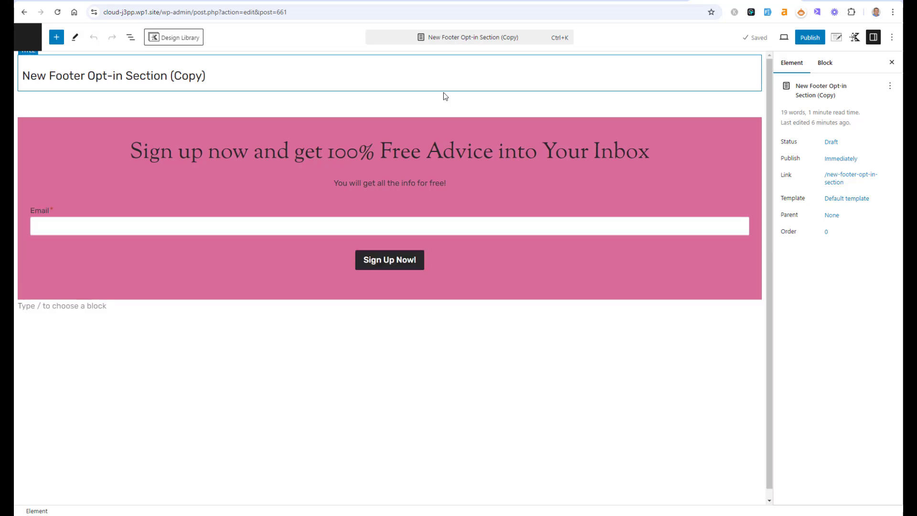
Step: Rename the duplicated element to New Side Bar Opt-in Section
double_click(68, 78)
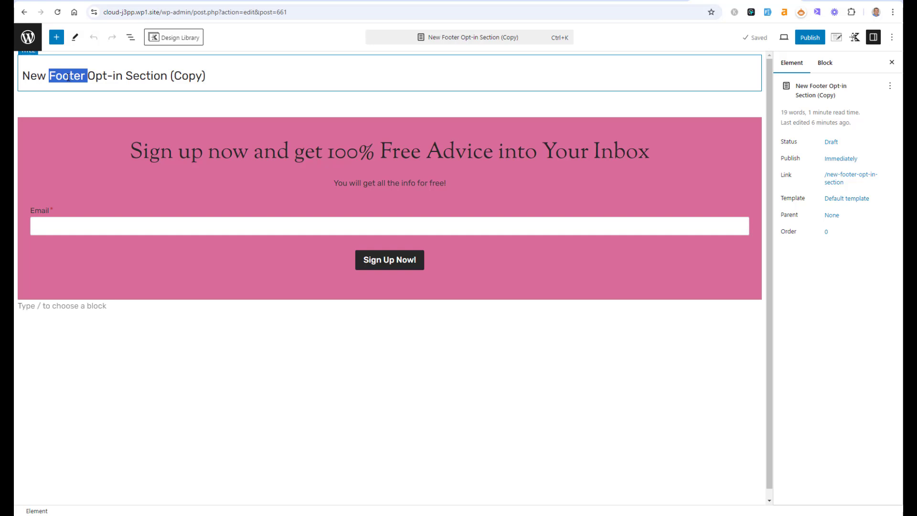
text(Side B)
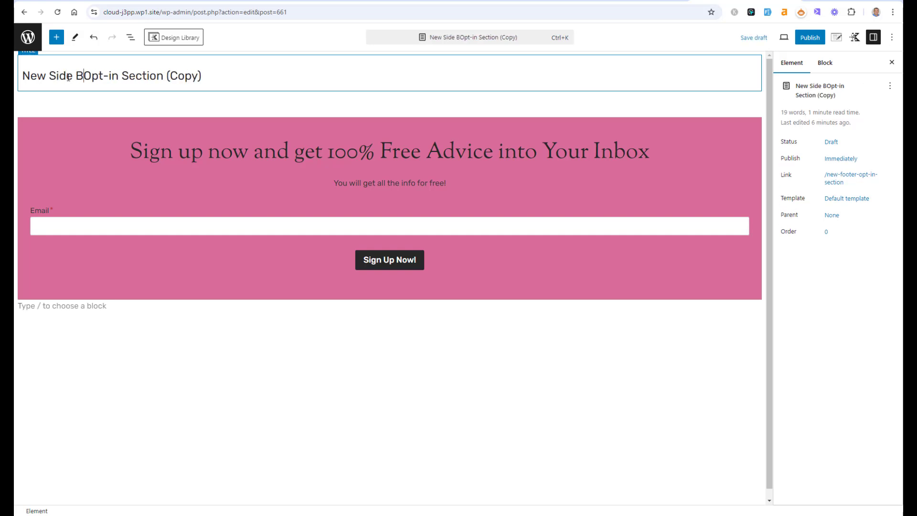
text(ar)
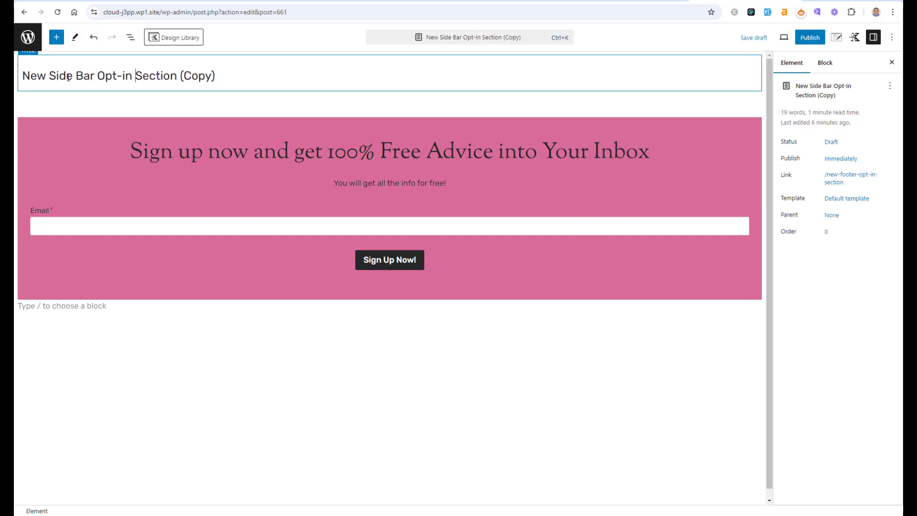
key(ctrl+Right)
key(shift+Right)
key(shift+End)
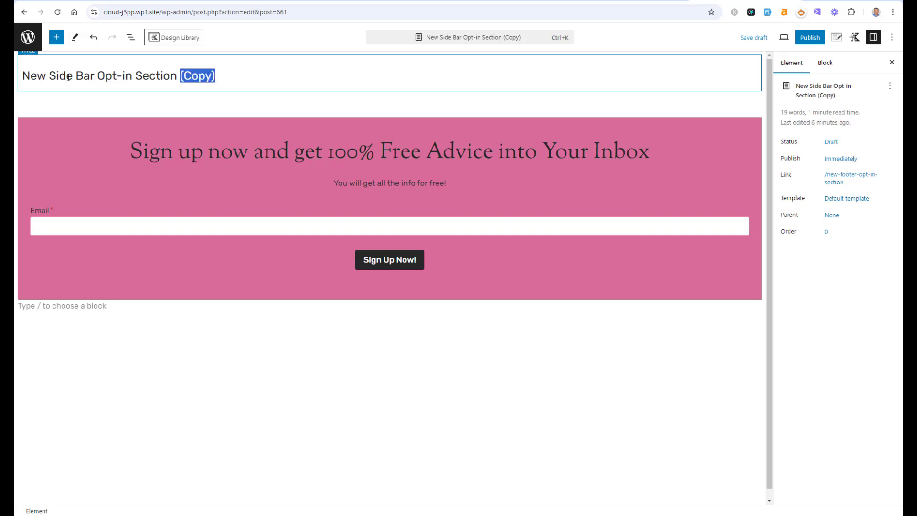
key(BackSpace)
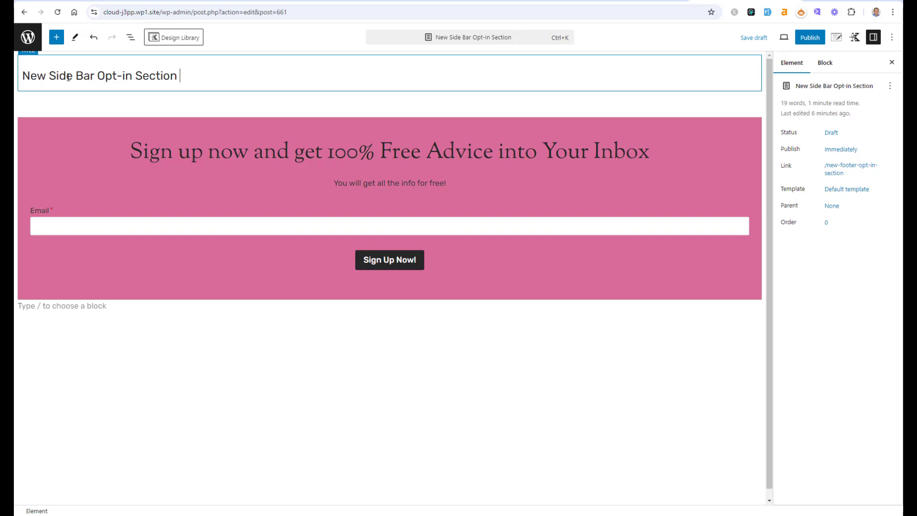
Step: Change the element's placement to Replace Sidebar
click(836, 39)
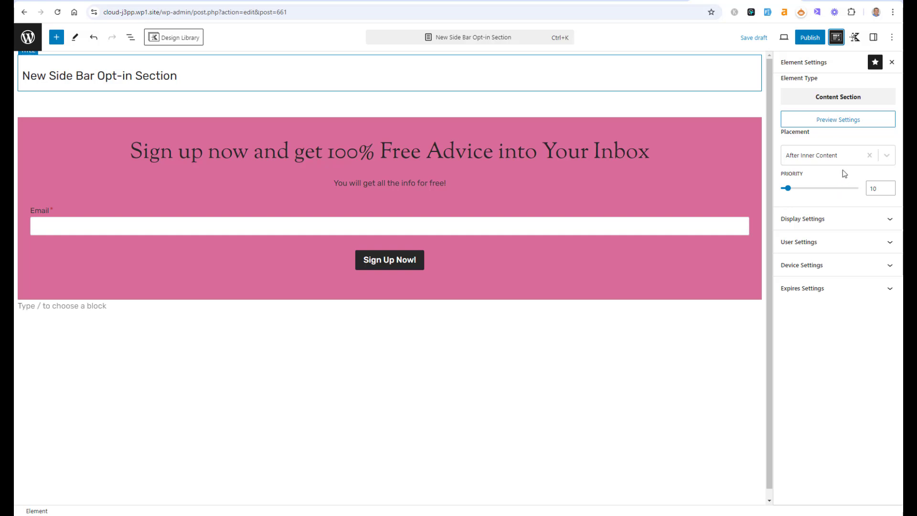
click(811, 156)
click(869, 156)
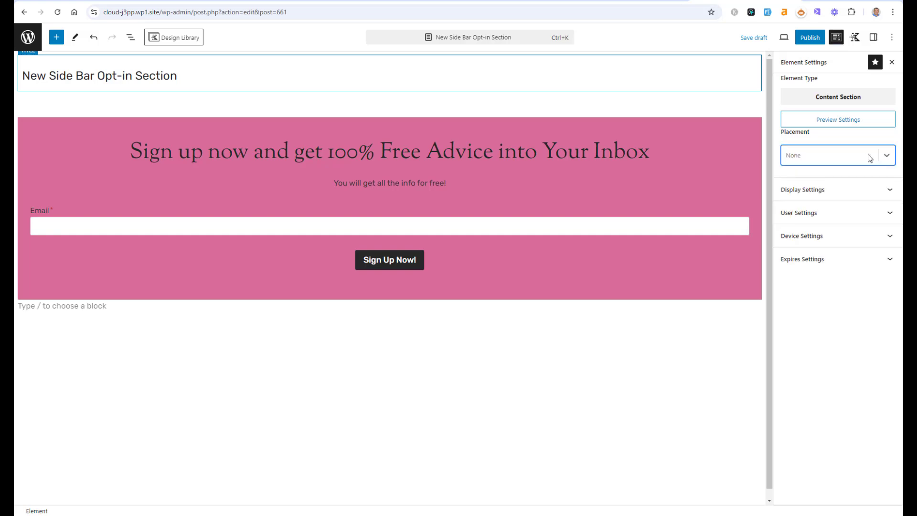
text(repla)
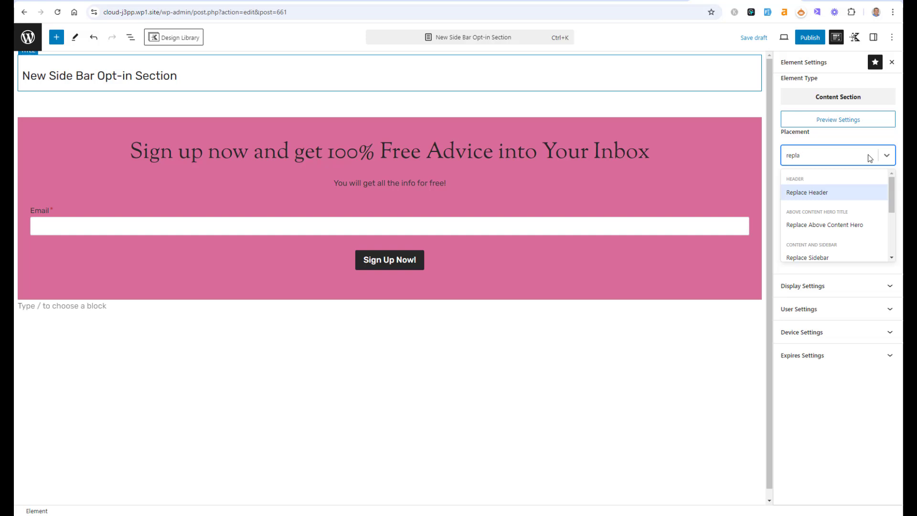
click(841, 258)
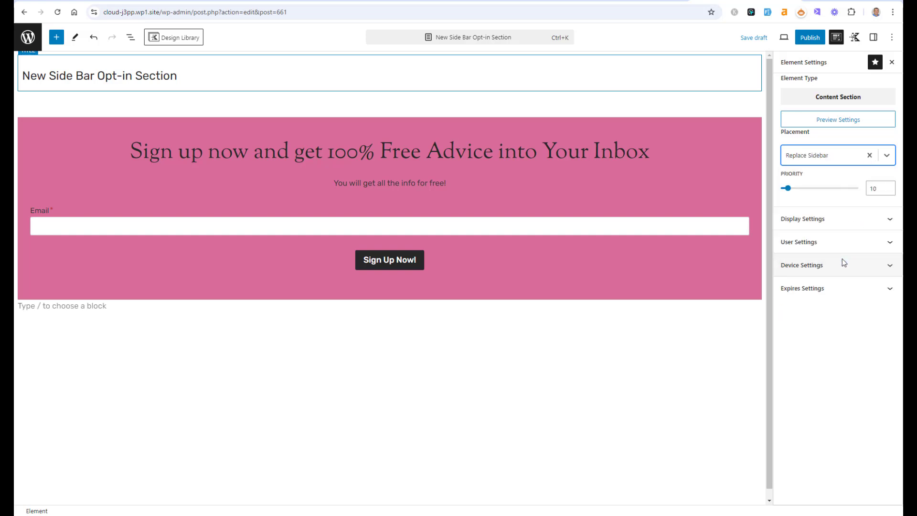
Step: Set the heading's font size to LG and publish the sidebar element
click(587, 144)
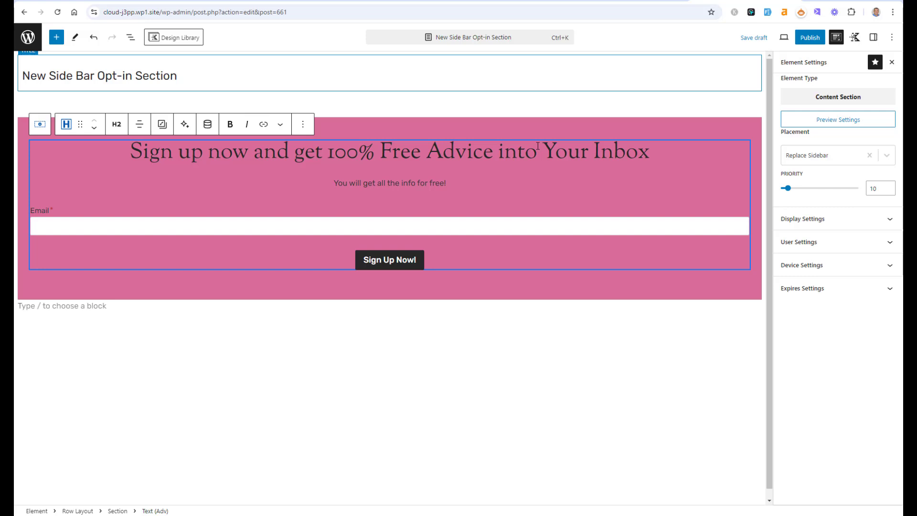
click(874, 37)
click(821, 203)
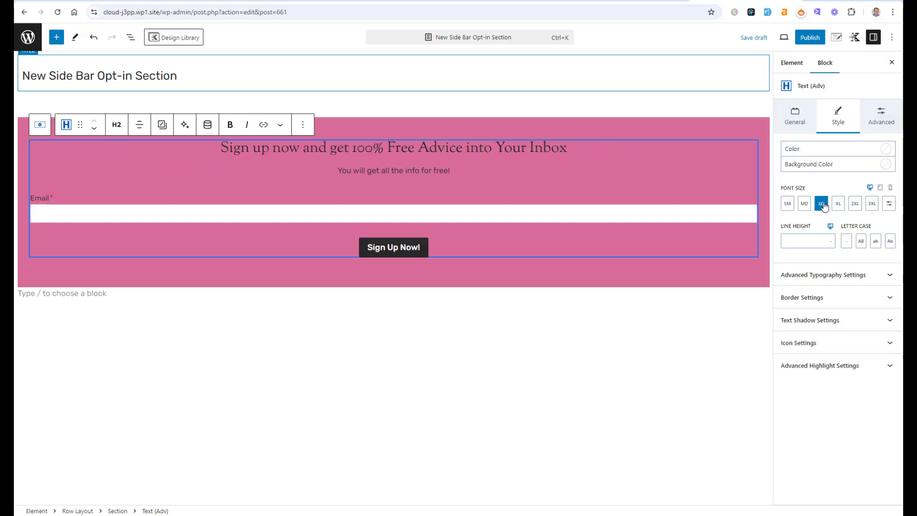
click(810, 38)
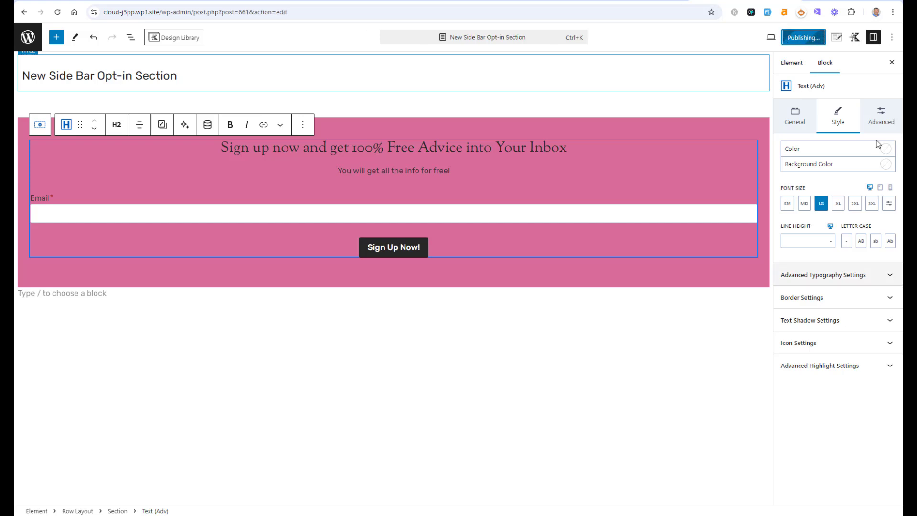
Step: Reload the live single post to check the opt-in form in the sidebar
click(620, 1)
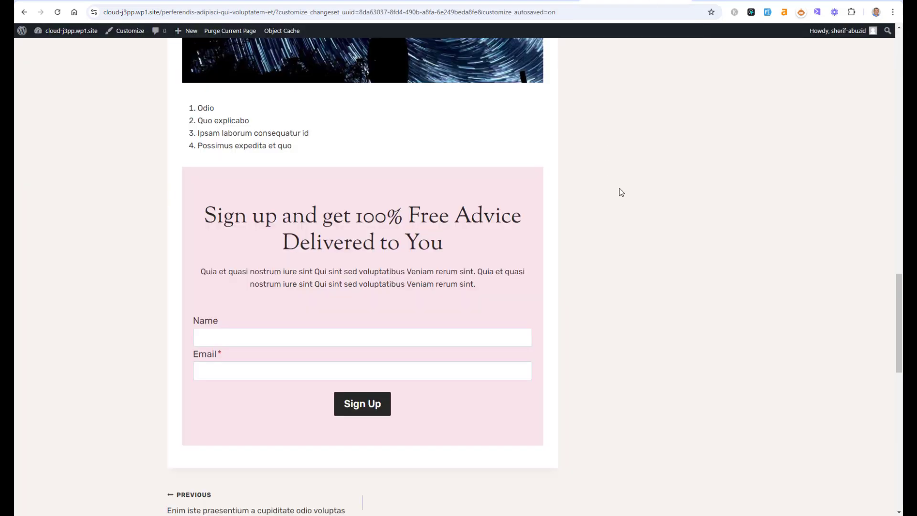
click(684, 1)
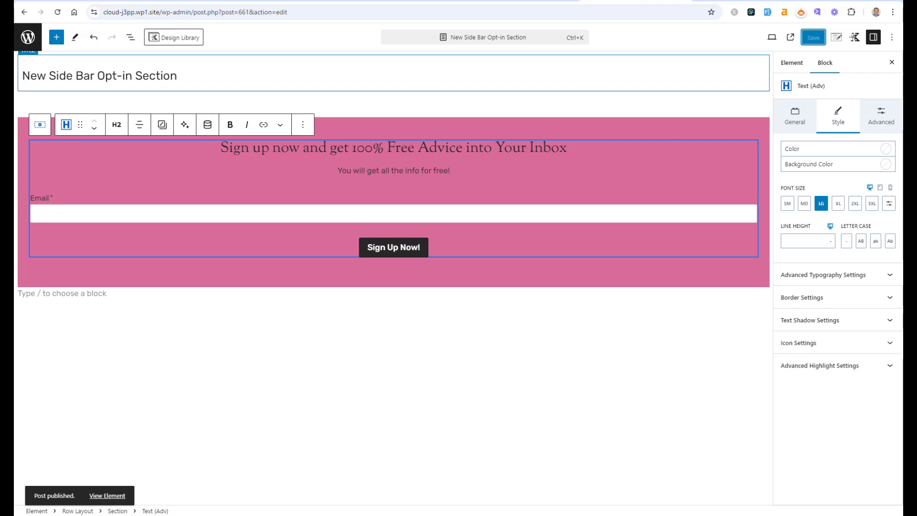
click(530, 1)
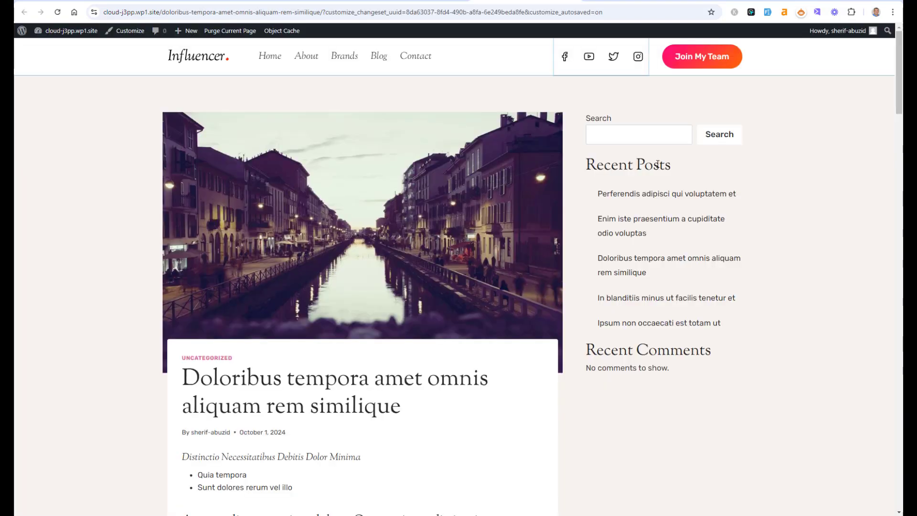
click(57, 12)
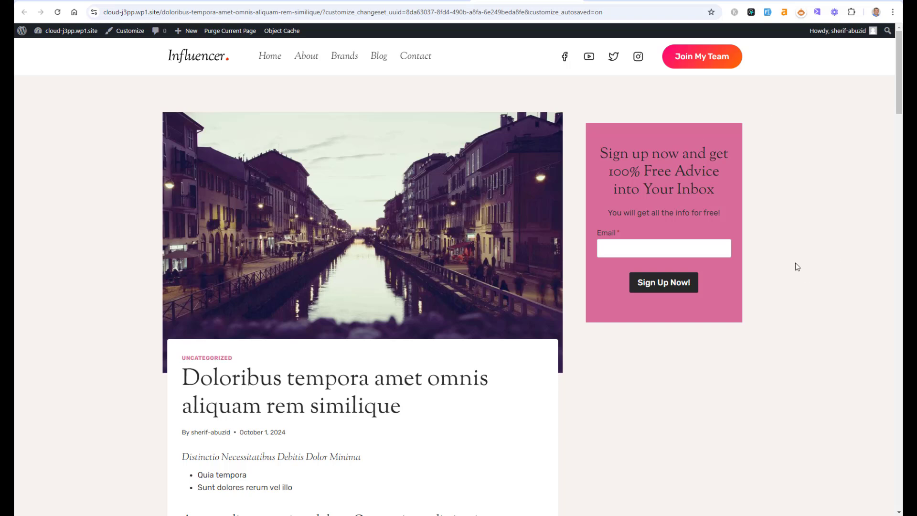
Step: Browse from the blog listing to another single post and scroll through it to view its opt-in sections
mouse_move(899, 84)
mouse_down()
mouse_move(898, 108)
mouse_move(898, 87)
mouse_up()
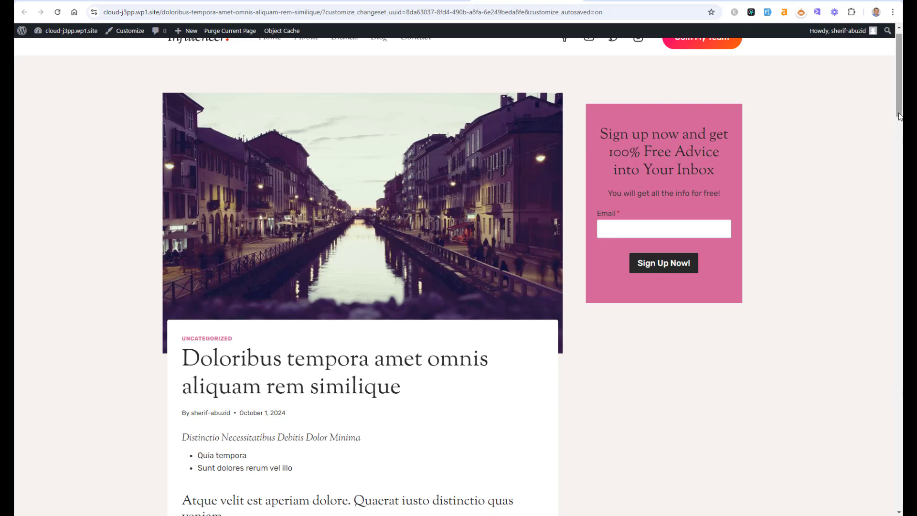
scroll(645, 109, up, 1)
click(385, 60)
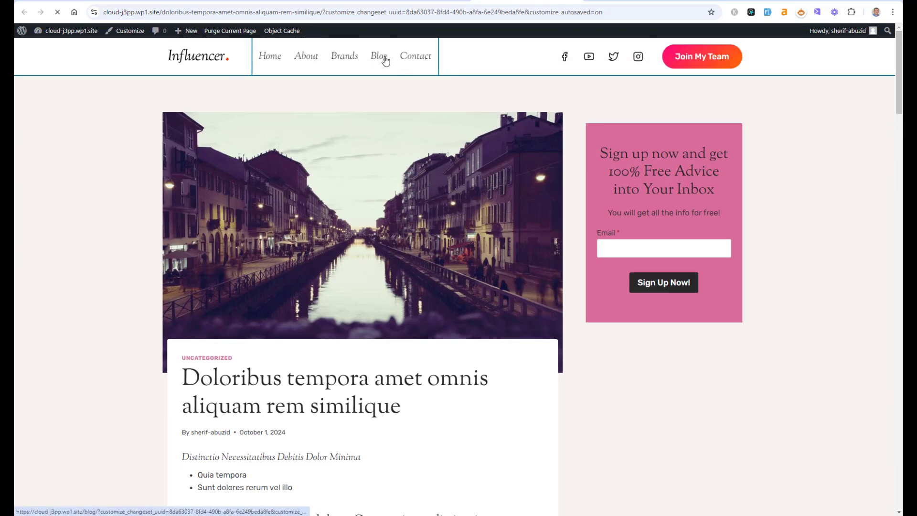
scroll(893, 104, down, 3)
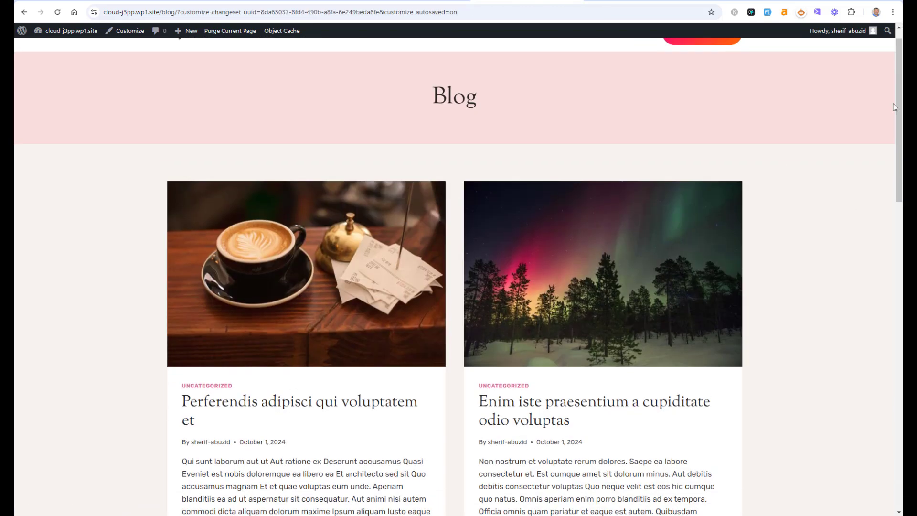
scroll(661, 204, down, 5)
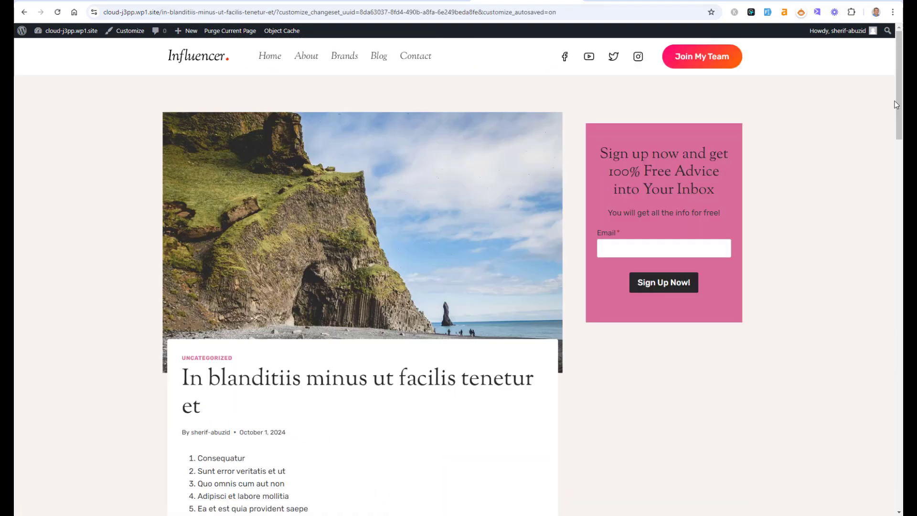
drag(897, 98, 901, 270)
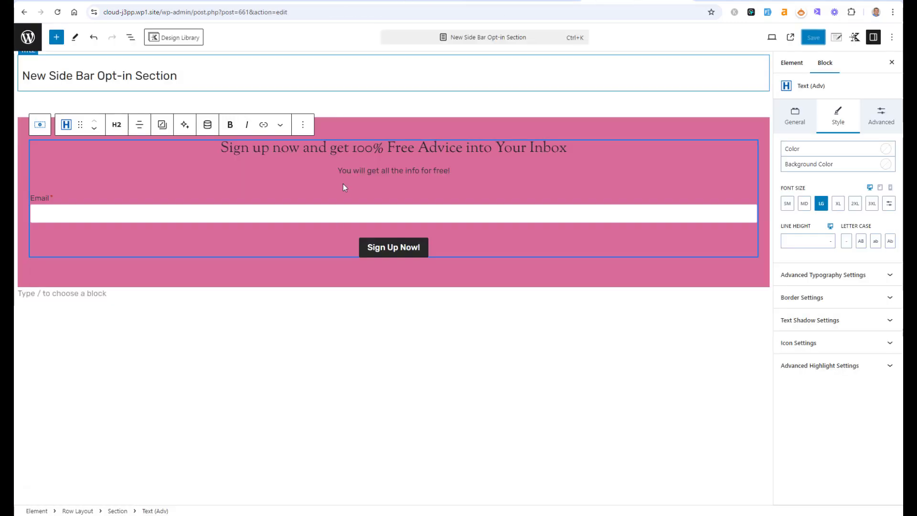
Step: In the sidebar opt-in element, select the Form (Adv) block, replace its submit actions with MailChimp, and expand the MailChimp settings
click(343, 183)
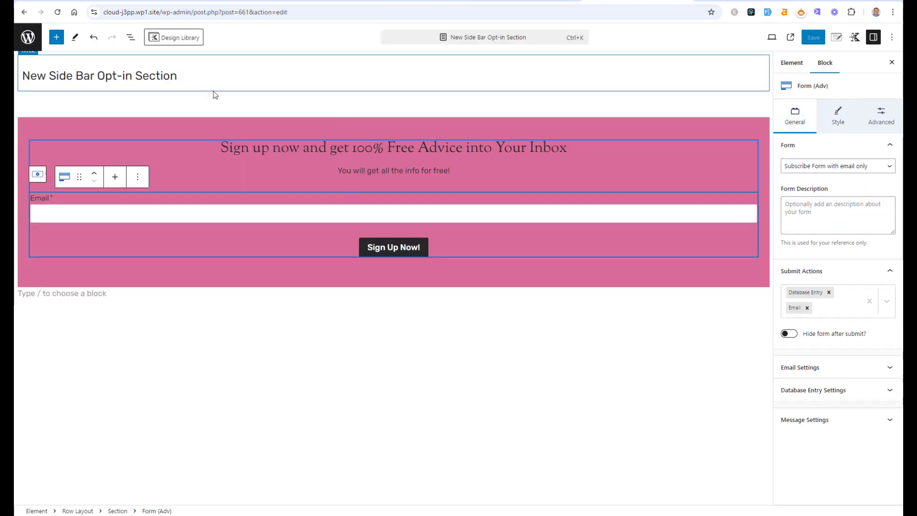
click(131, 37)
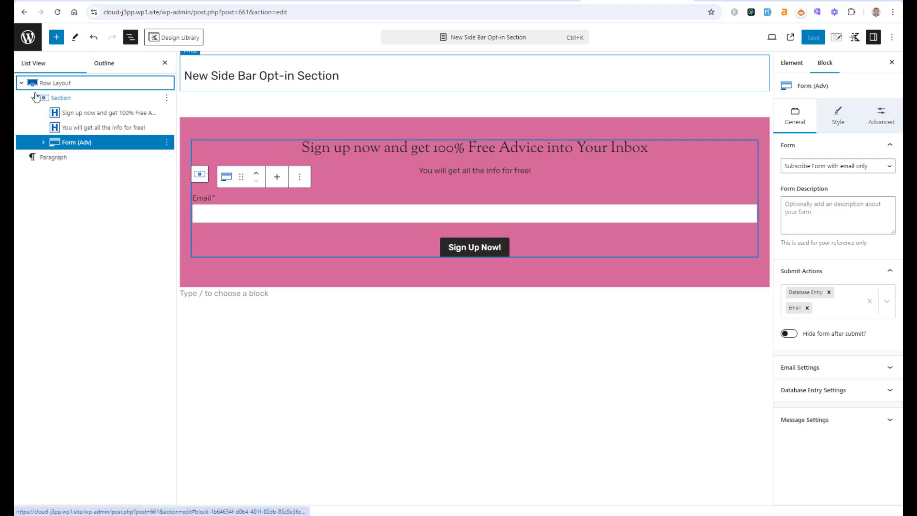
click(21, 83)
click(21, 83)
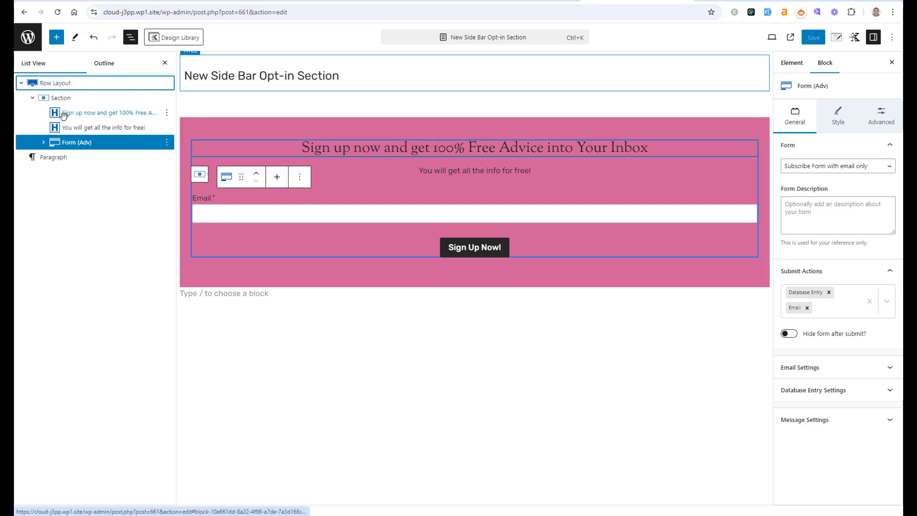
click(67, 142)
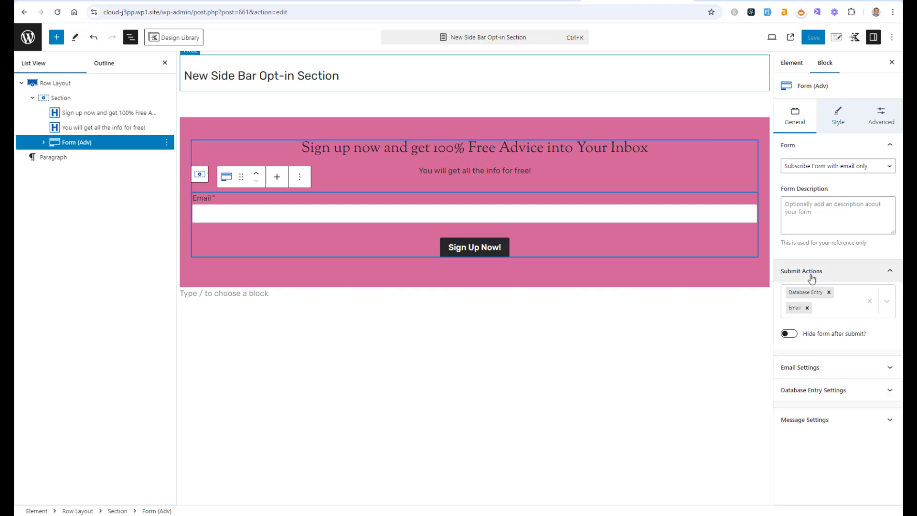
click(869, 301)
click(867, 297)
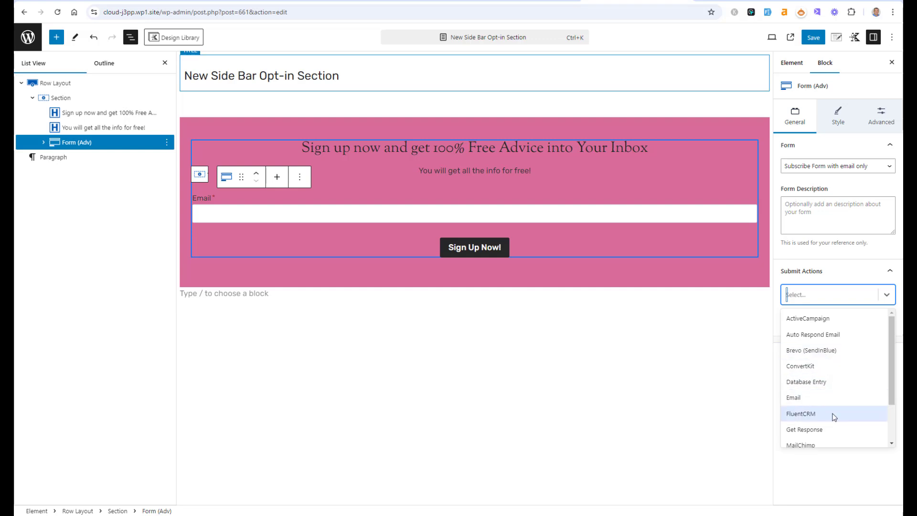
drag(892, 385, 894, 421)
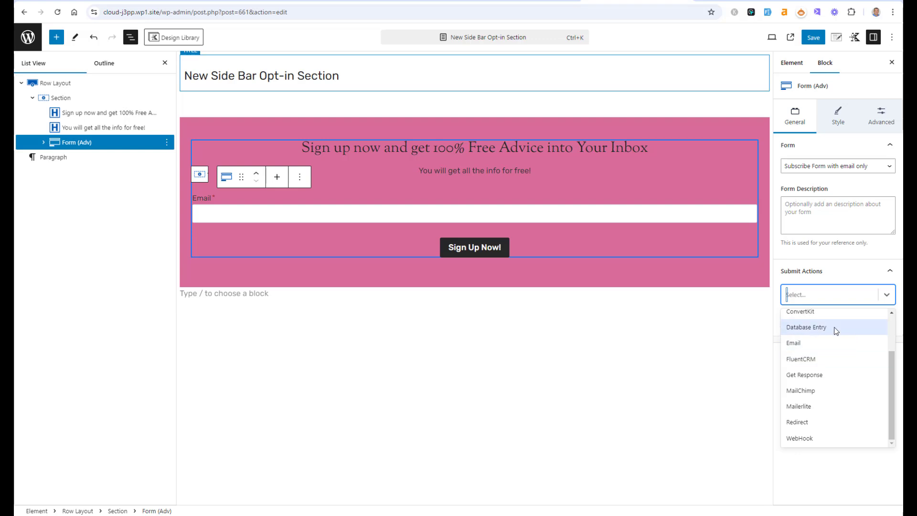
click(827, 437)
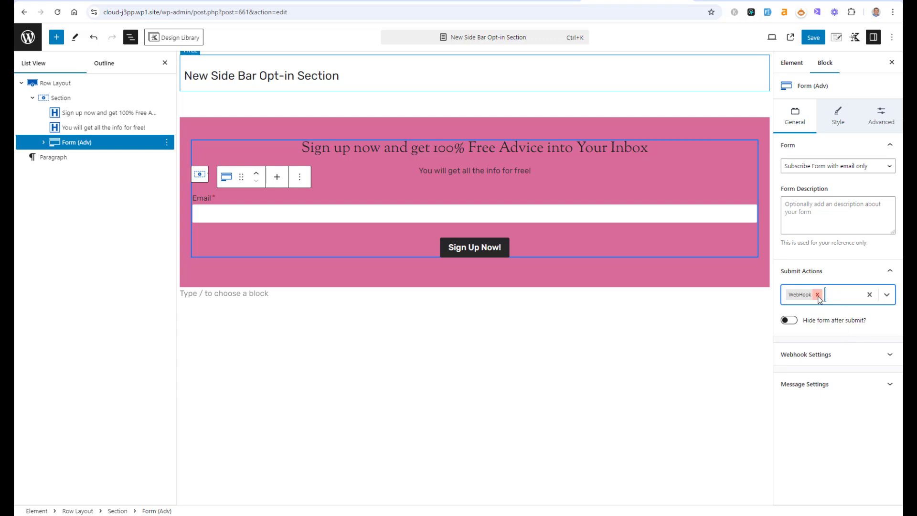
click(818, 295)
click(886, 296)
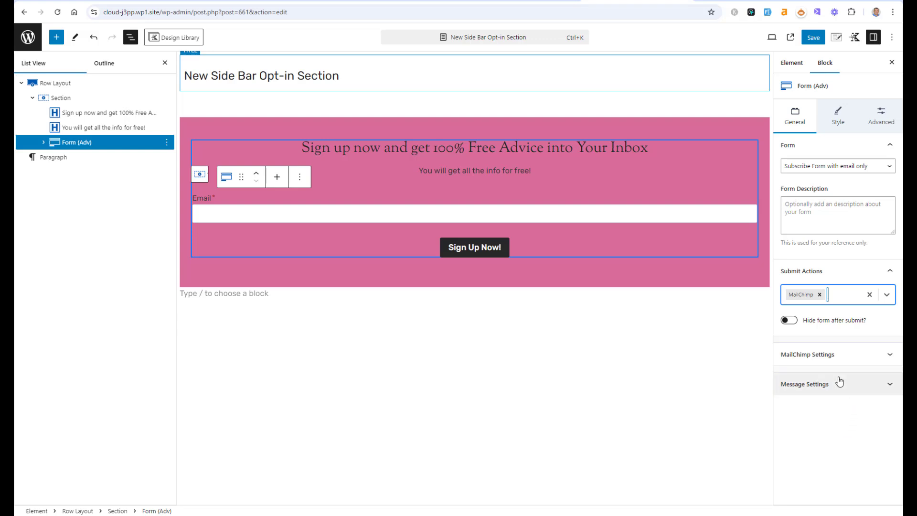
click(835, 358)
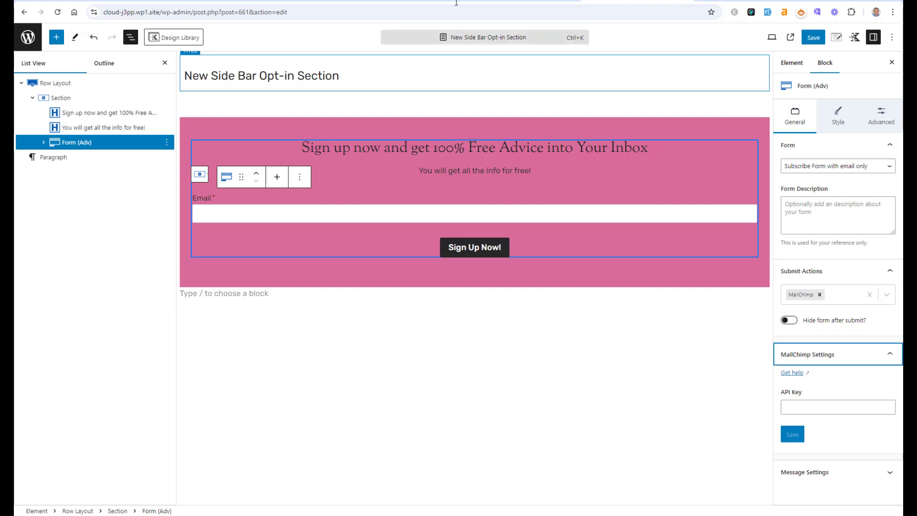
Step: Reload the live single post and scroll through it to check the sidebar and after-content opt-in sections
click(455, 2)
scroll(660, 196, up, 3)
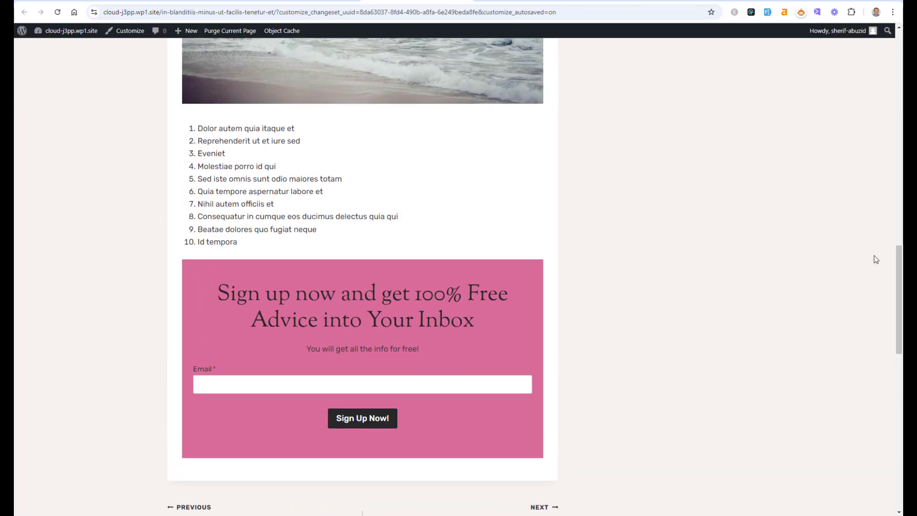
drag(900, 299, 899, 70)
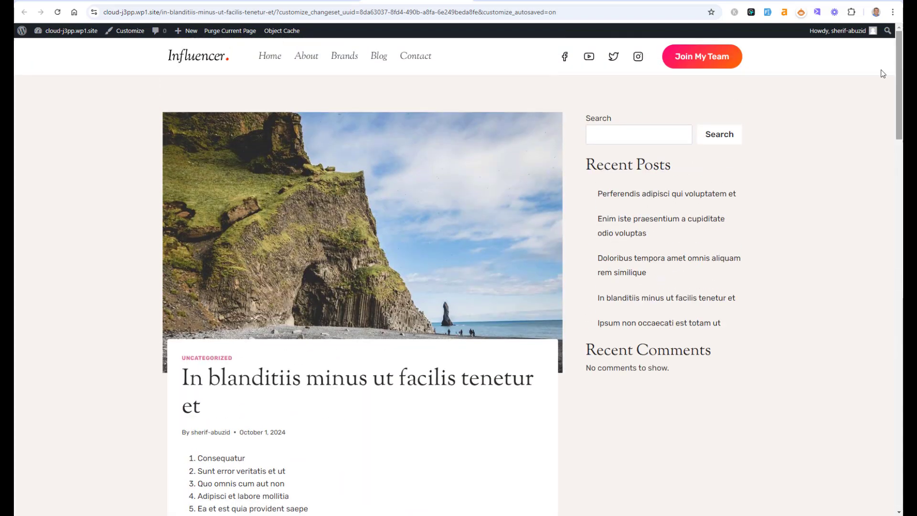
key(F5)
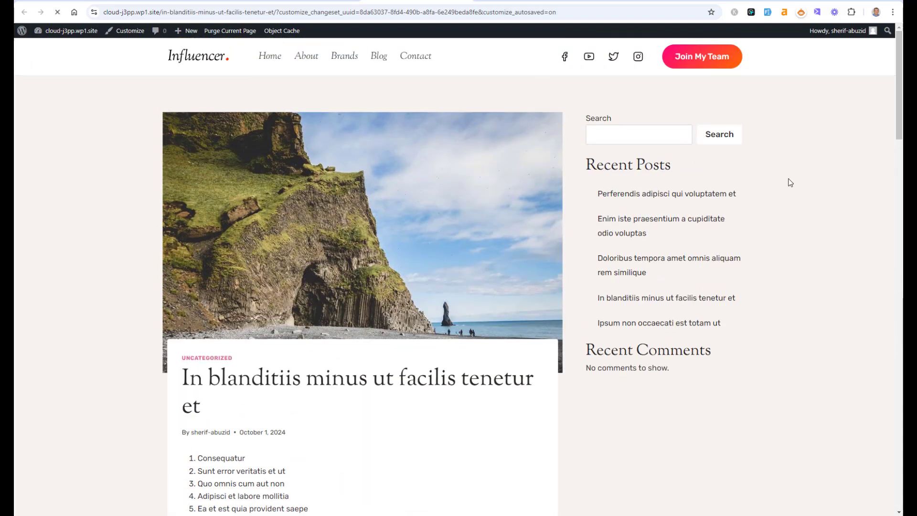
drag(900, 84, 899, 308)
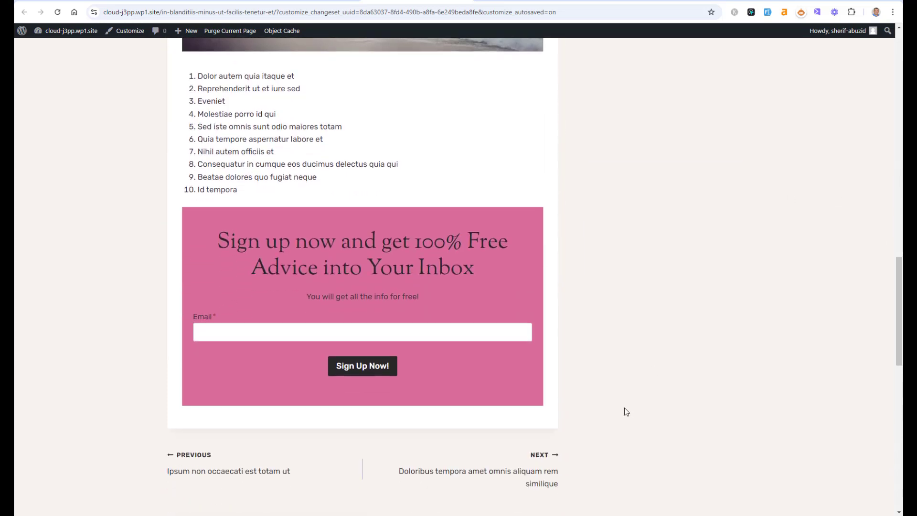